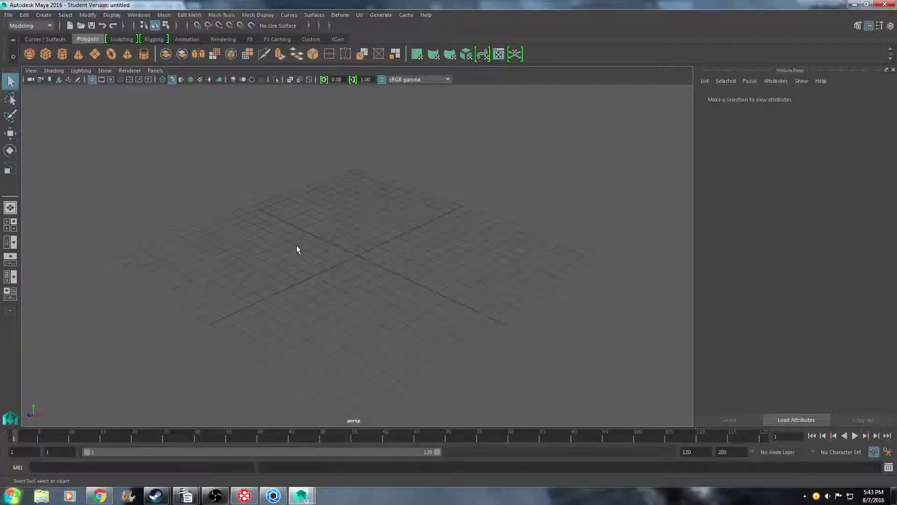
- Draw a polygon torus on the grid and scale it up along Y to a medium-tall ring
mouse_move(297, 244)
alt+mouse_down()
mouse_move(364, 245)
mouse_move(245, 240)
mouse_move(315, 242)
mouse_move(262, 234)
alt+mouse_up()
scroll(132, 160, up, 2)
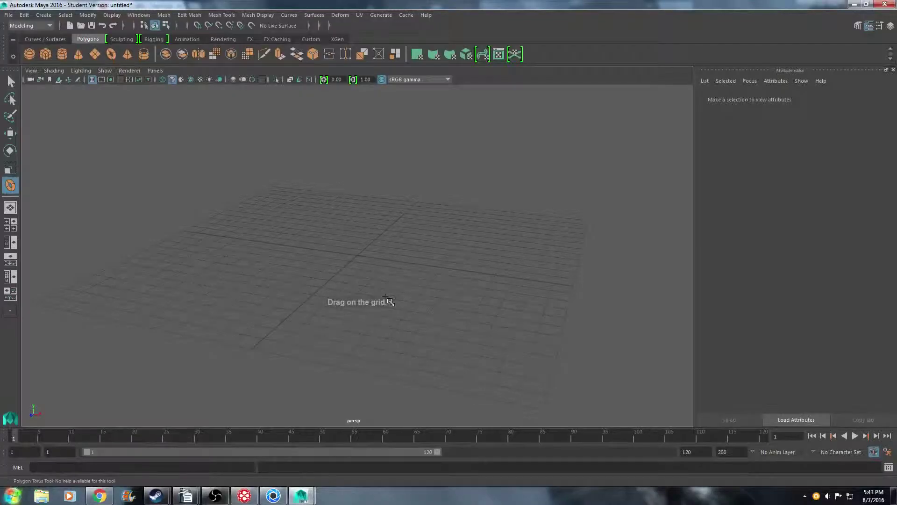
mouse_move(318, 257)
mouse_down()
mouse_move(387, 301)
mouse_move(352, 239)
mouse_move(353, 249)
mouse_up()
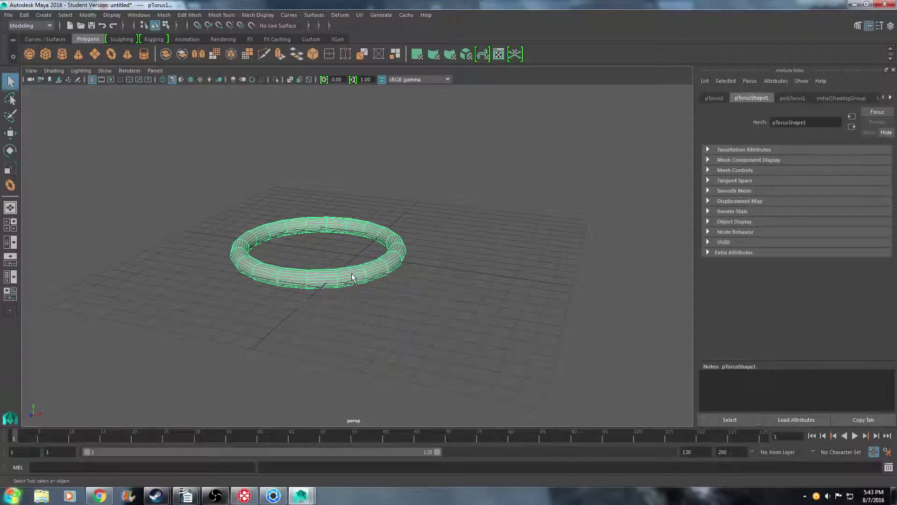
click(10, 167)
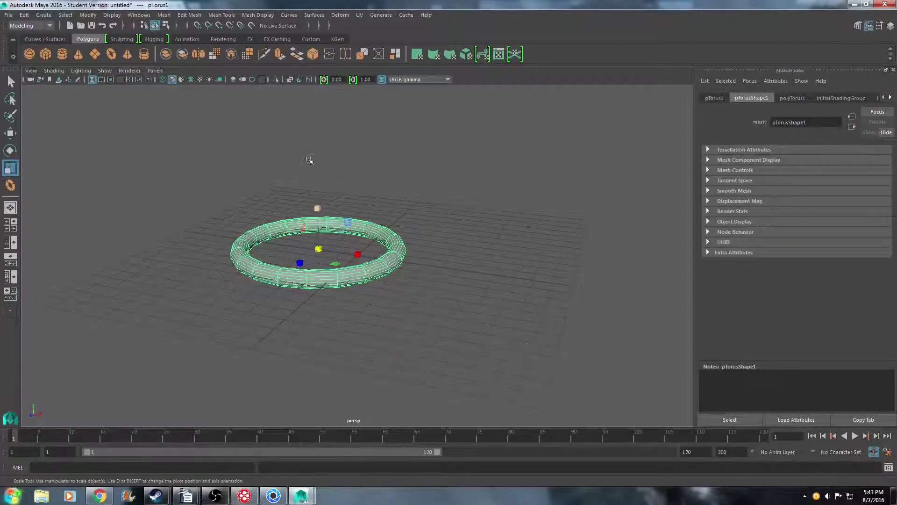
drag(318, 208, 314, 95)
scroll(346, 222, down, 3)
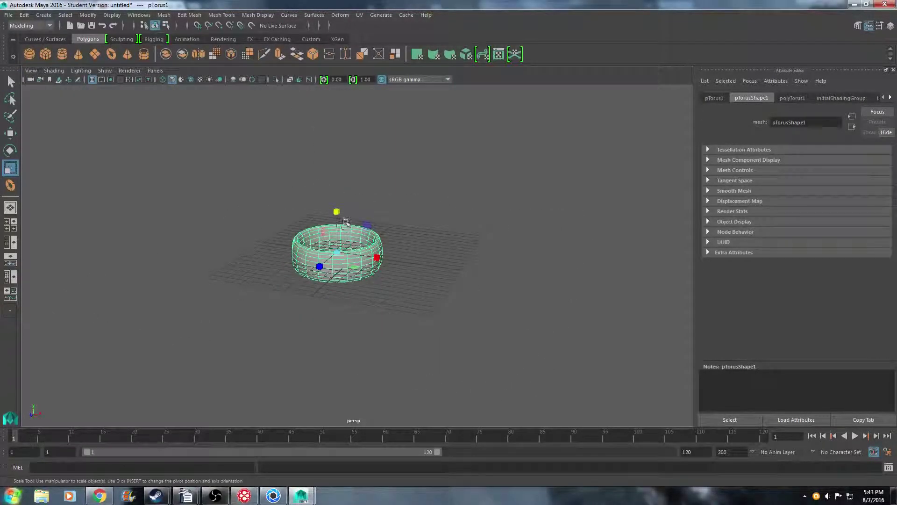
drag(337, 212, 324, 166)
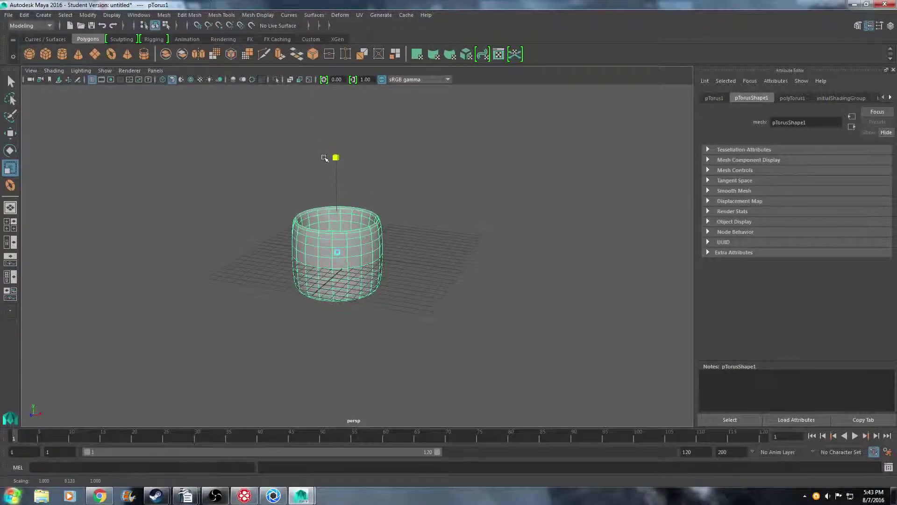
- Switch to the Move tool and orbit around the stretched torus to inspect the ring
key(e)
key(w)
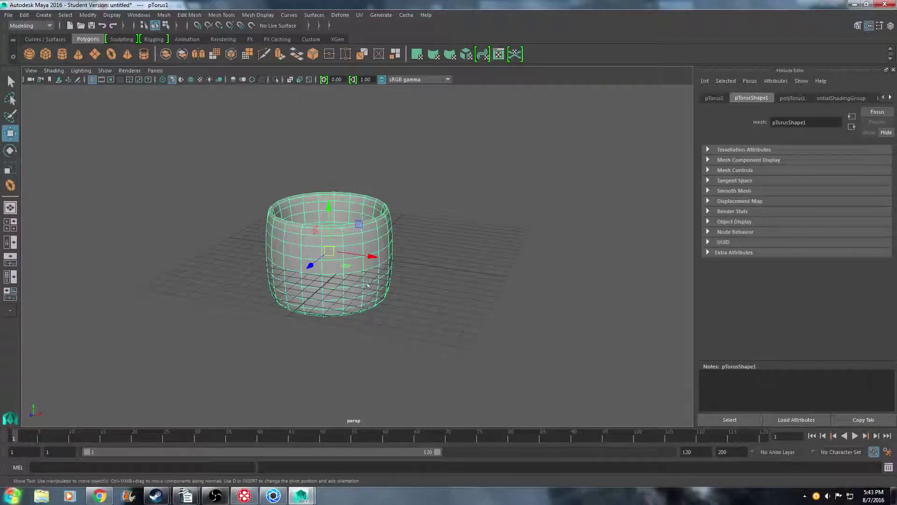
mouse_move(395, 293)
alt+mouse_down()
mouse_move(330, 316)
mouse_move(327, 245)
alt+mouse_up()
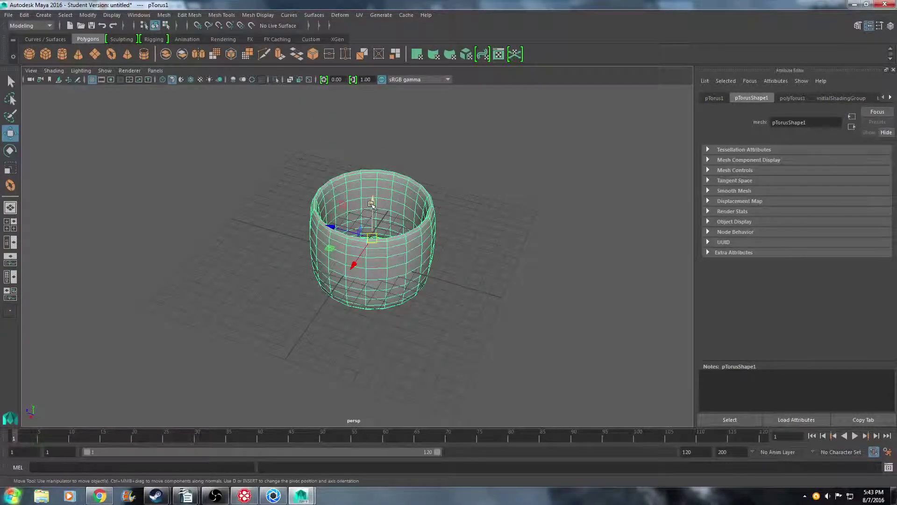
alt+drag(371, 205, 434, 277)
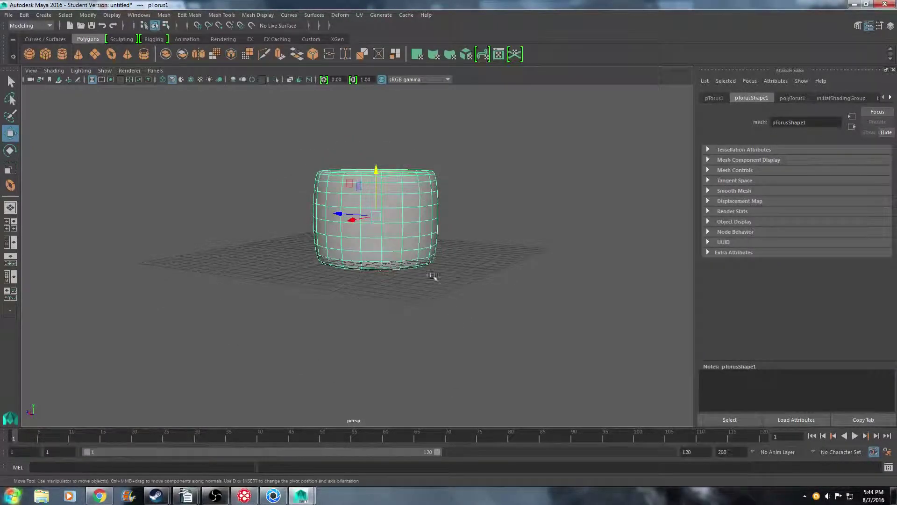
click(308, 334)
alt+drag(310, 330, 332, 334)
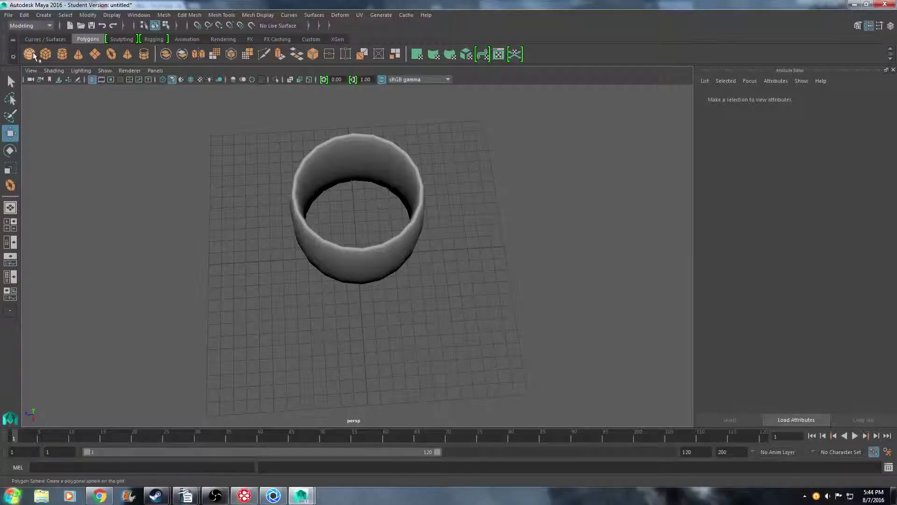
- Draw a flat polygon cylinder inside the ring, then undo that first attempt
click(61, 54)
alt+drag(347, 241, 361, 252)
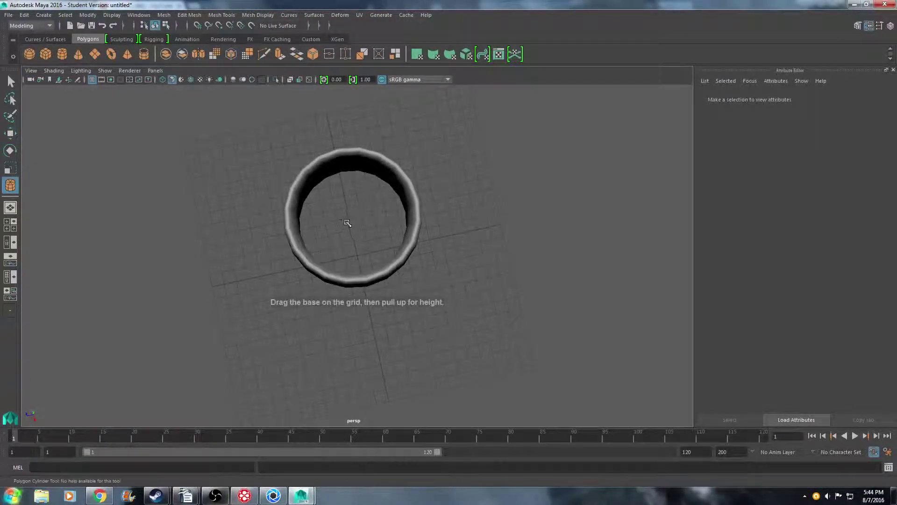
drag(350, 220, 391, 261)
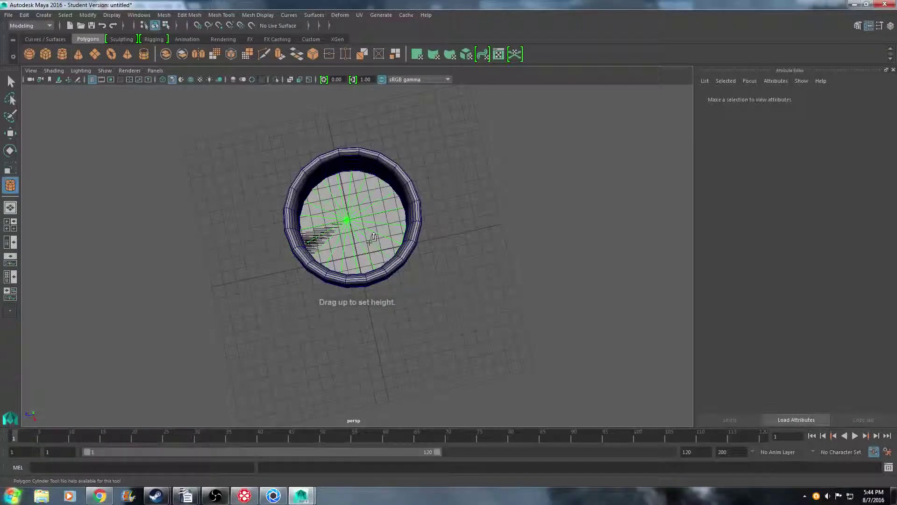
key(w)
alt+drag(386, 284, 414, 253)
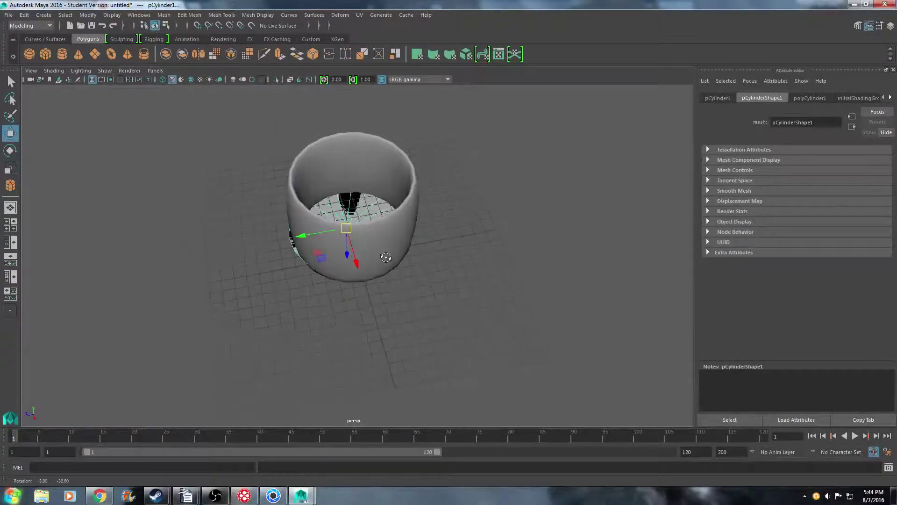
key(ctrl+z)
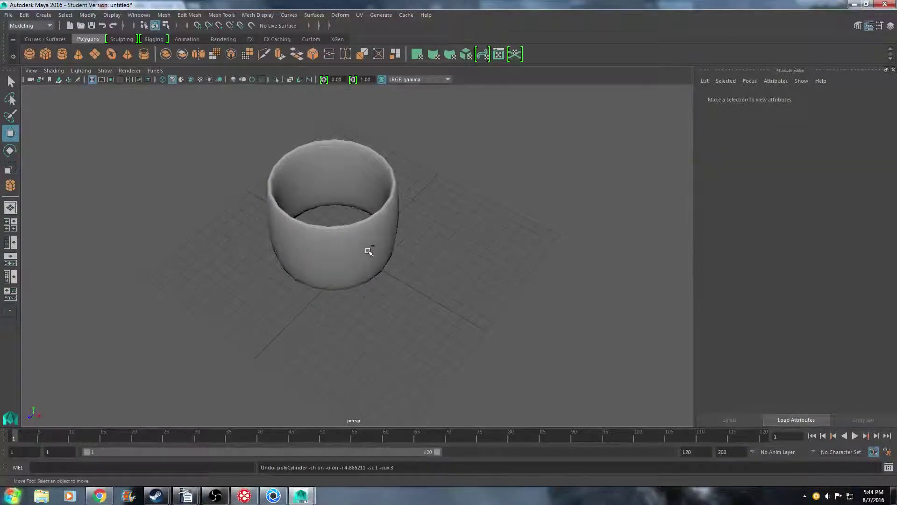
alt+drag(322, 242, 332, 244)
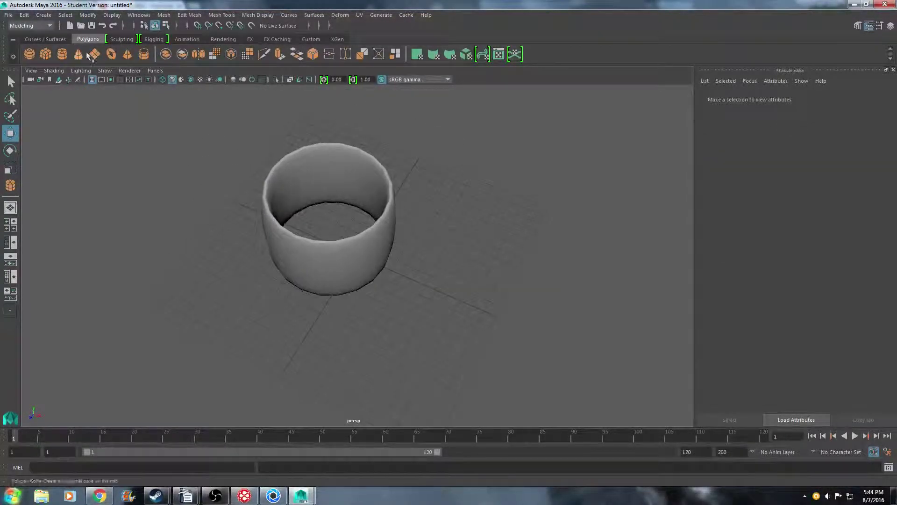
- Recreate the flat polygon cylinder inside the ring as the mug's base
click(62, 54)
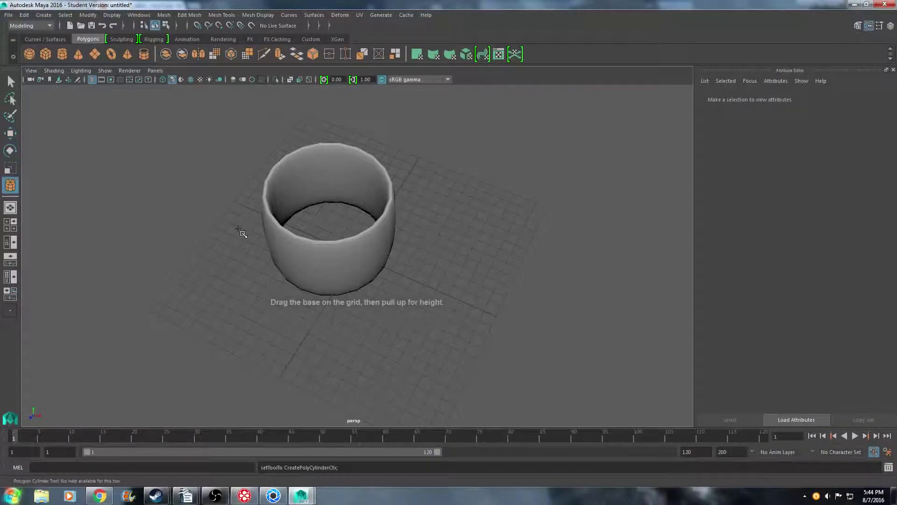
mouse_move(239, 226)
alt+mouse_down()
mouse_move(344, 294)
mouse_move(314, 238)
alt+mouse_up()
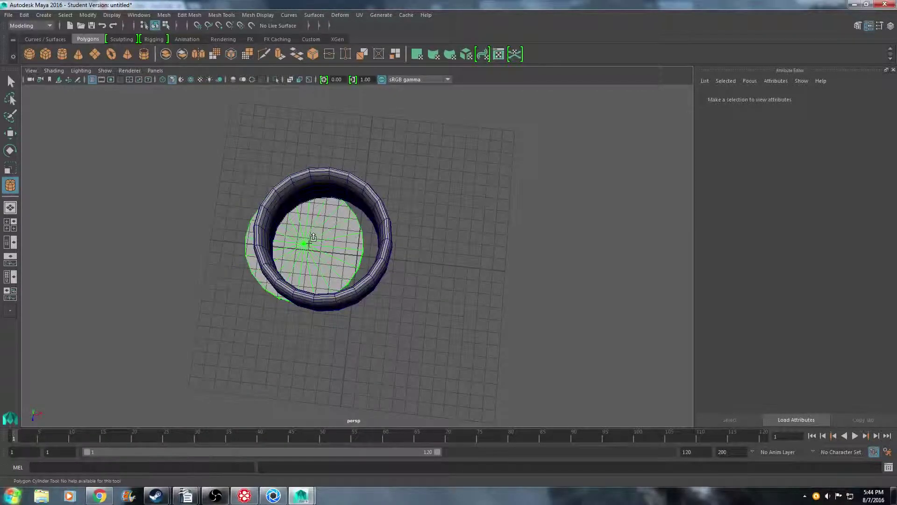
key(w)
mouse_move(355, 295)
alt+mouse_down()
mouse_move(365, 303)
mouse_move(350, 262)
mouse_move(372, 249)
mouse_move(291, 221)
mouse_move(368, 274)
alt+mouse_up()
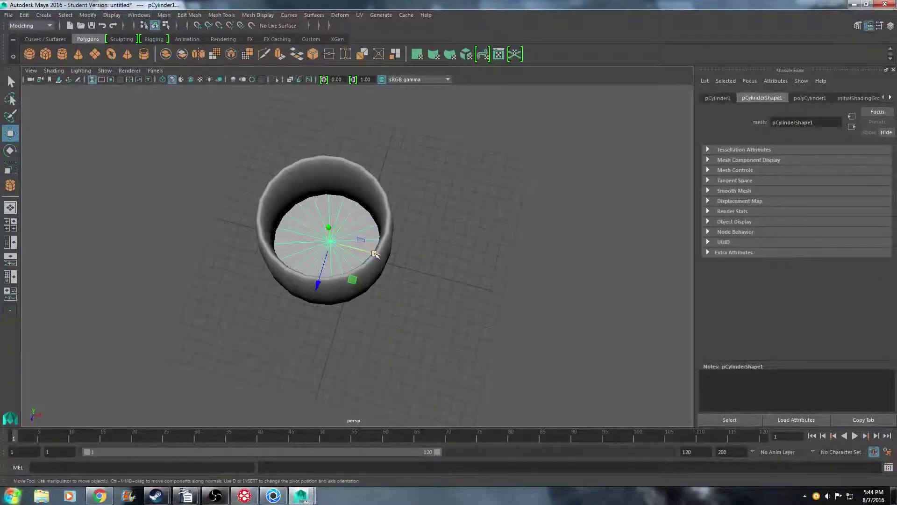
- Widen the base cylinder slightly along X
alt+drag(360, 253, 107, 204)
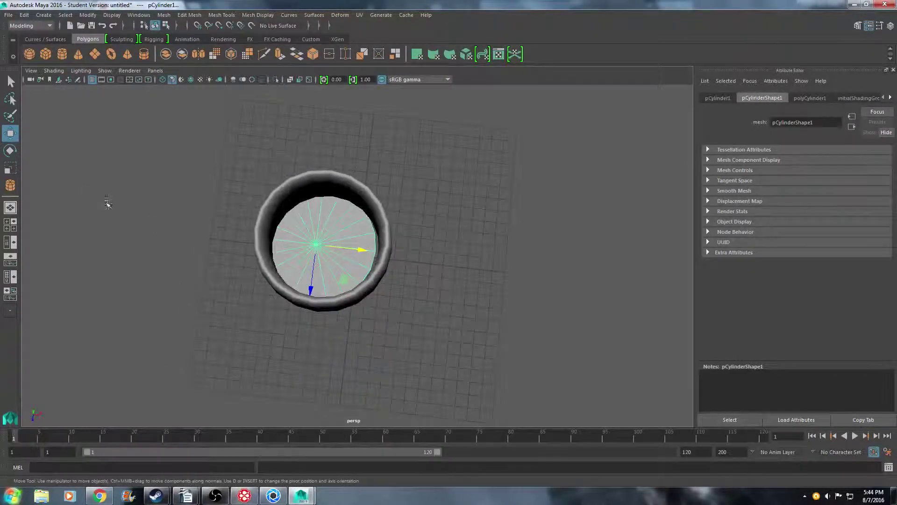
click(11, 167)
alt+drag(251, 286, 297, 271)
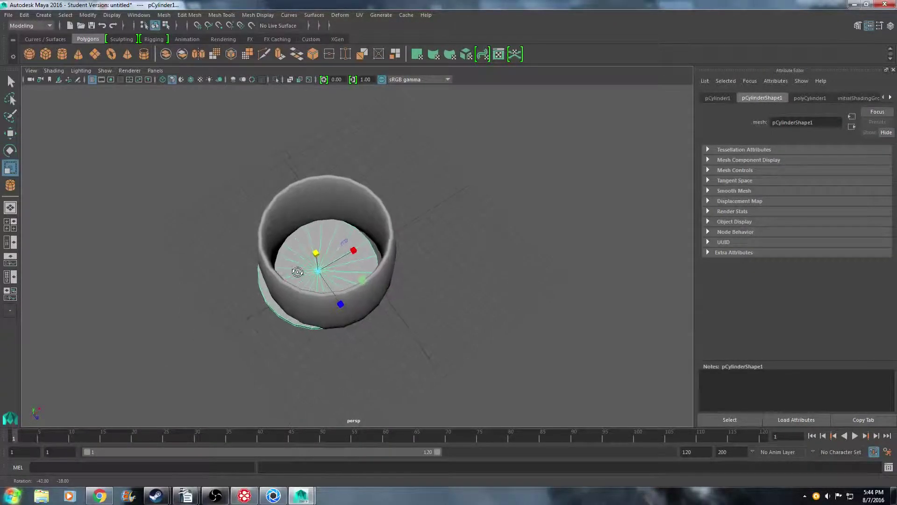
drag(353, 251, 358, 249)
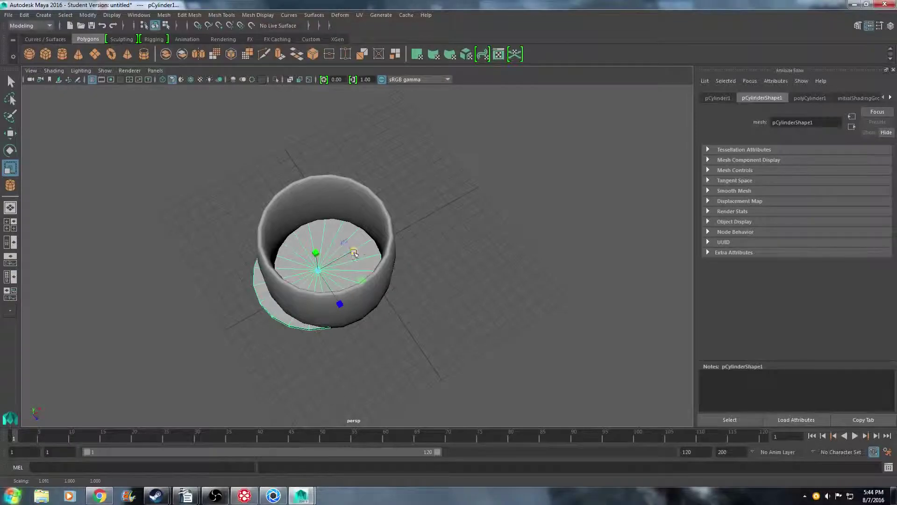
- Slide the base and the pTorus1 ring along X so the disc sits inside the ring
click(10, 133)
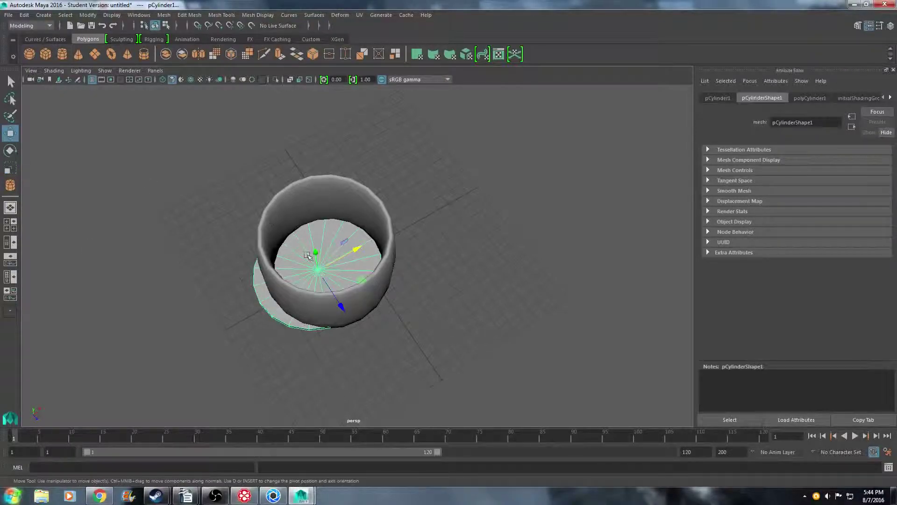
drag(365, 252, 306, 282)
click(370, 272)
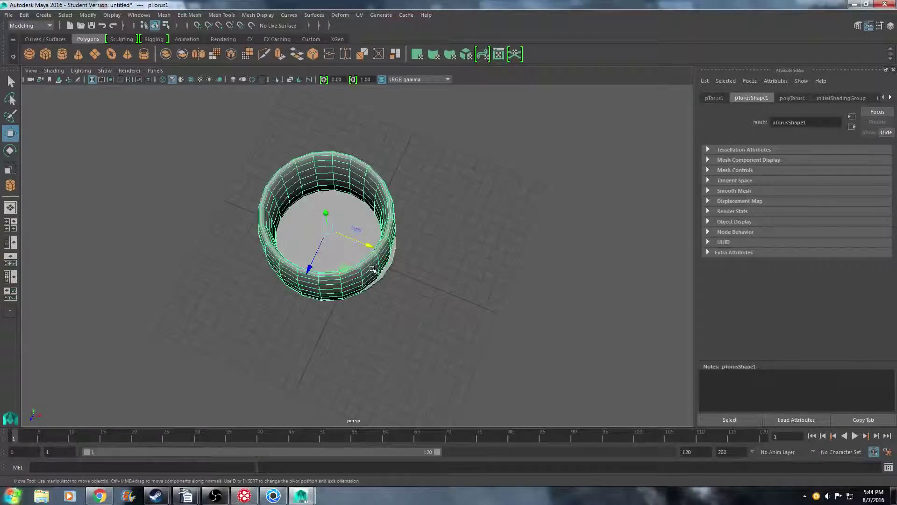
mouse_move(395, 263)
mouse_down()
mouse_move(373, 254)
mouse_move(367, 312)
mouse_move(343, 279)
mouse_move(371, 259)
mouse_move(384, 263)
mouse_move(270, 269)
mouse_move(277, 286)
mouse_up()
click(343, 285)
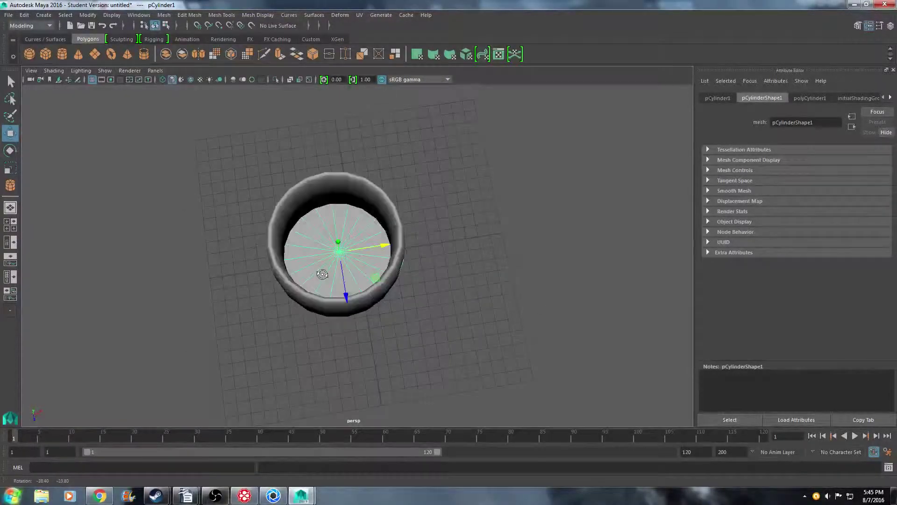
- Narrow the base slightly and set pCylinder1 Translate X to -1.394 and Translate Z to -0.524
click(17, 171)
drag(378, 248, 377, 248)
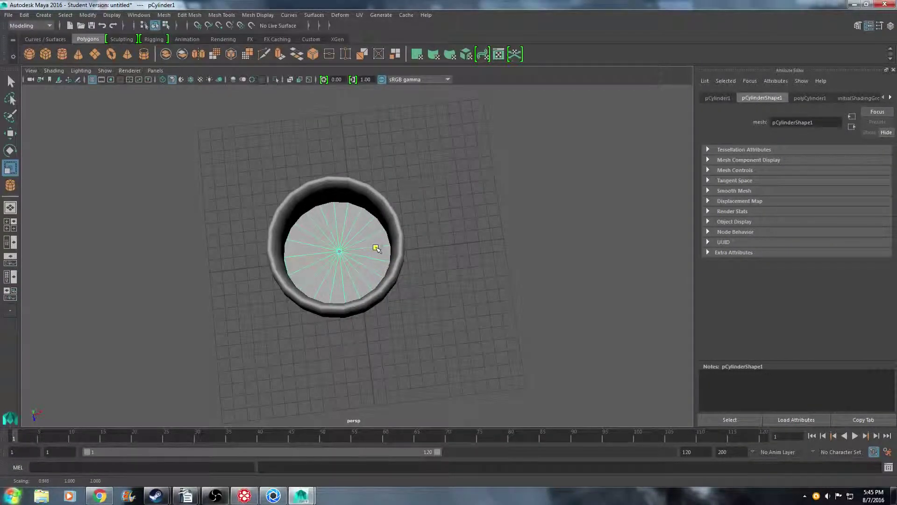
mouse_move(449, 340)
alt+mouse_down()
mouse_move(409, 312)
mouse_move(317, 278)
mouse_move(371, 310)
mouse_move(324, 281)
mouse_move(322, 263)
mouse_move(363, 304)
mouse_move(300, 275)
mouse_move(361, 305)
mouse_move(350, 311)
mouse_move(420, 279)
alt+mouse_up()
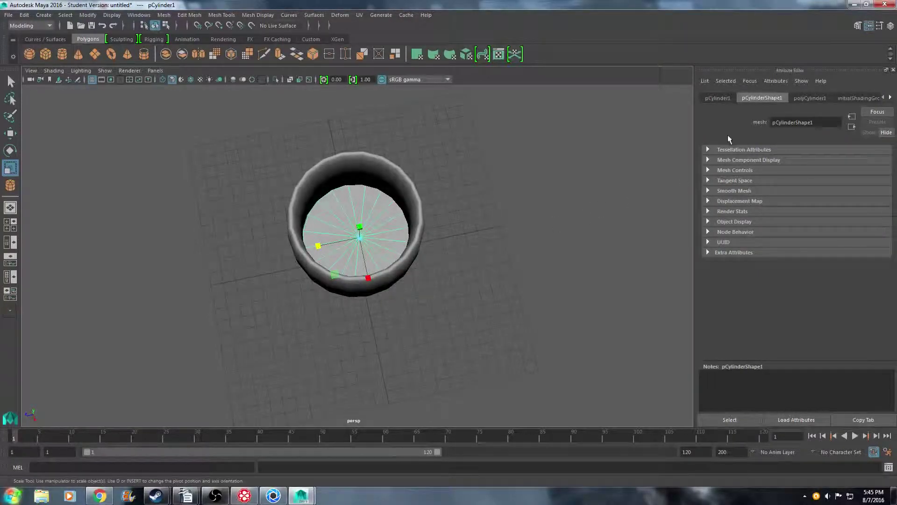
click(718, 99)
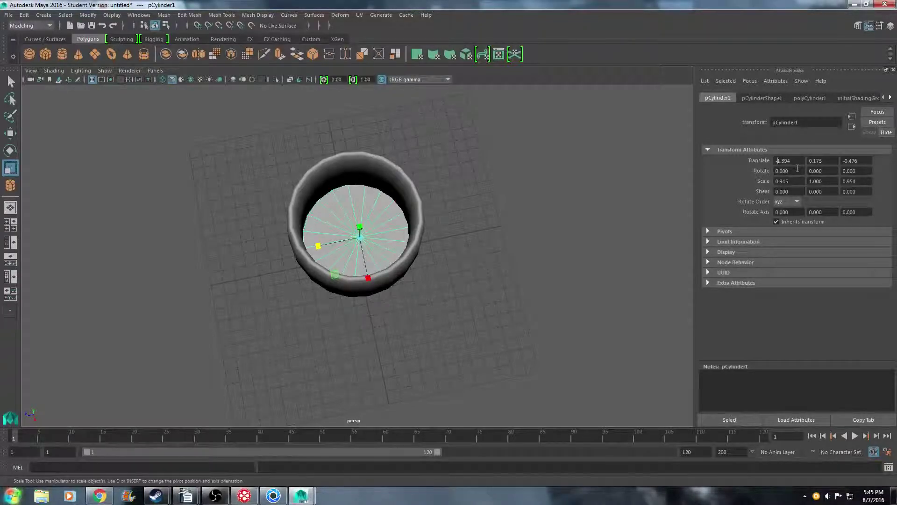
key(ctrl+z)
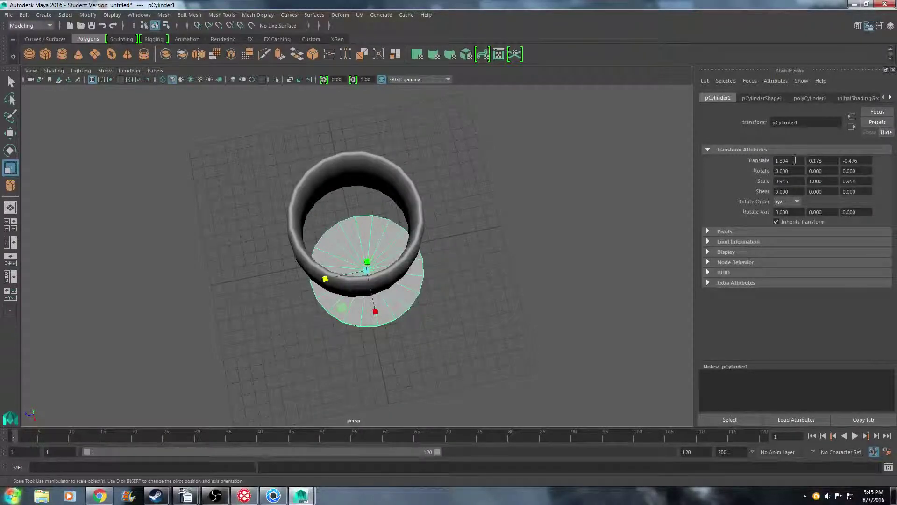
text(-)
key(Return)
text(0.273)
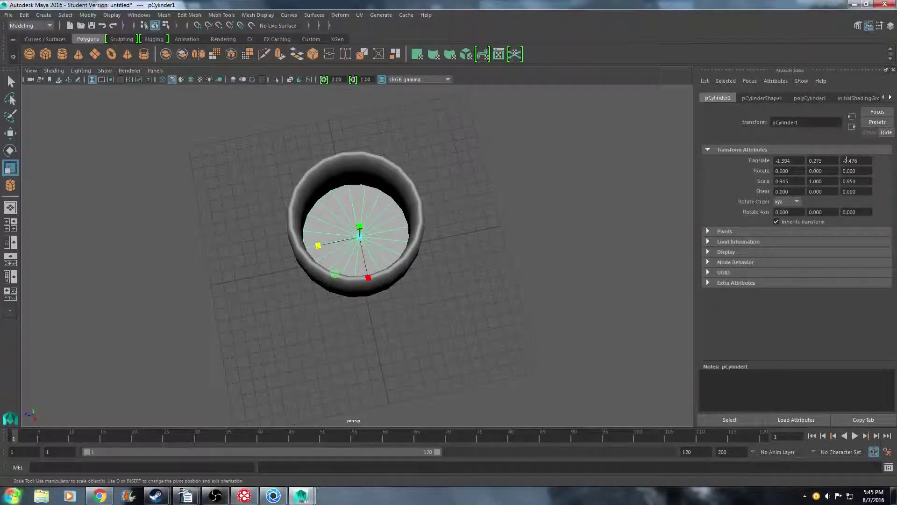
key(Return)
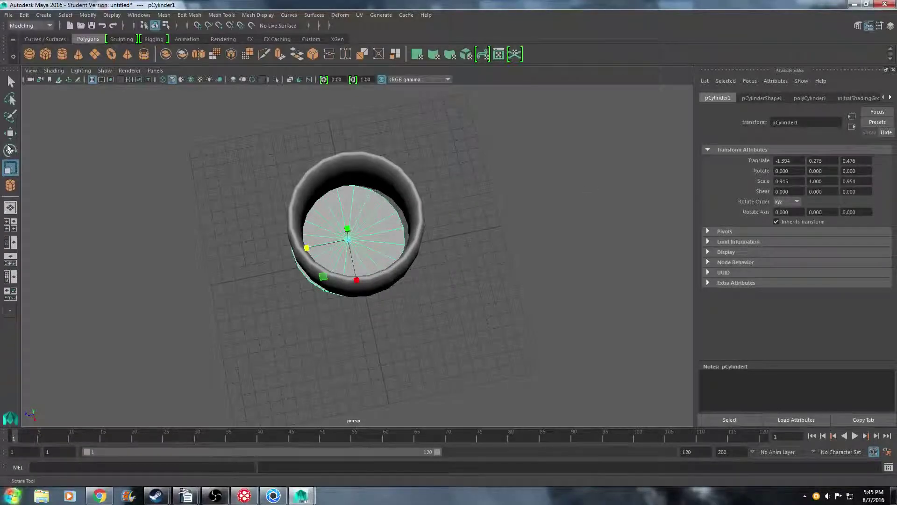
- Shift the disc along Z into the ring's bottom and orbit to check the cup from the side
key(w)
drag(298, 245, 297, 271)
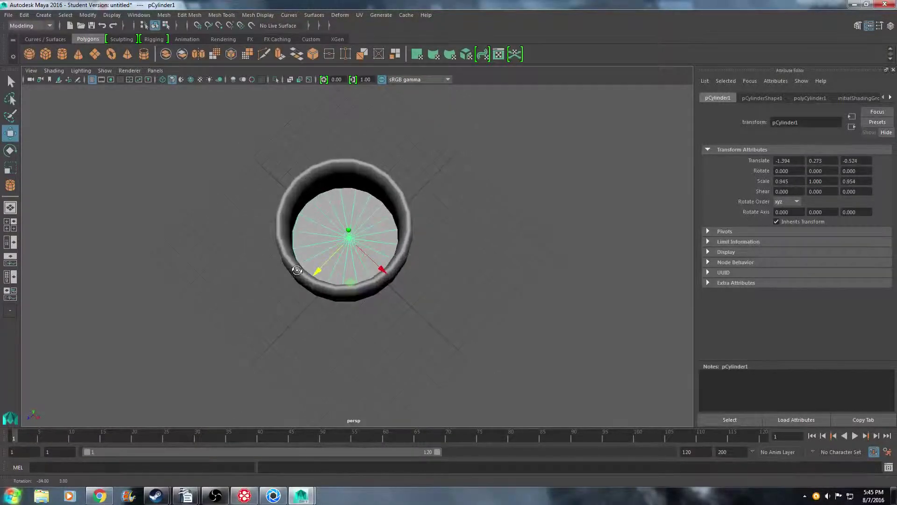
click(322, 276)
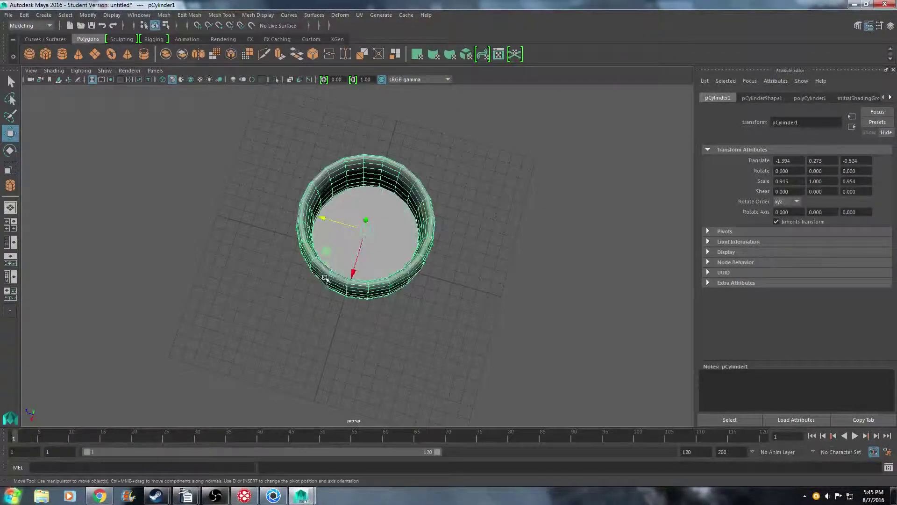
mouse_move(276, 279)
alt+mouse_down()
mouse_move(333, 283)
mouse_move(316, 285)
alt+mouse_up()
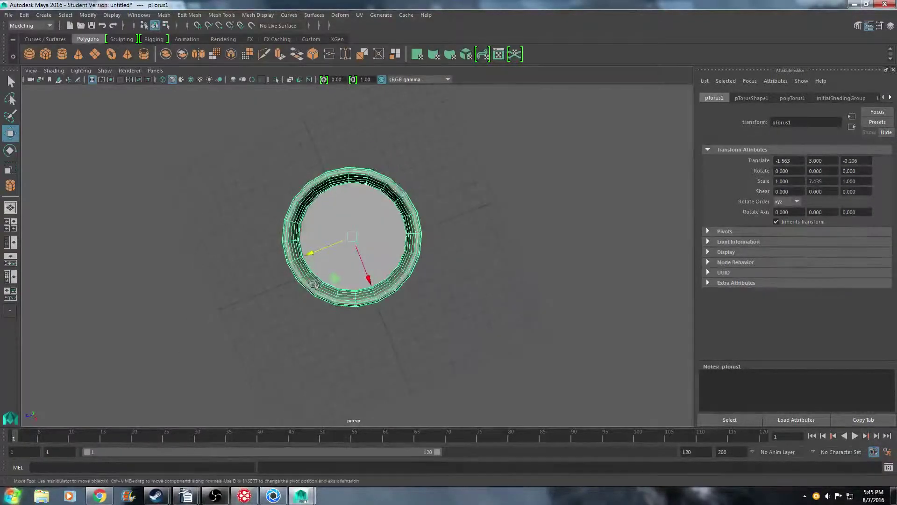
click(262, 296)
alt+drag(246, 303, 271, 250)
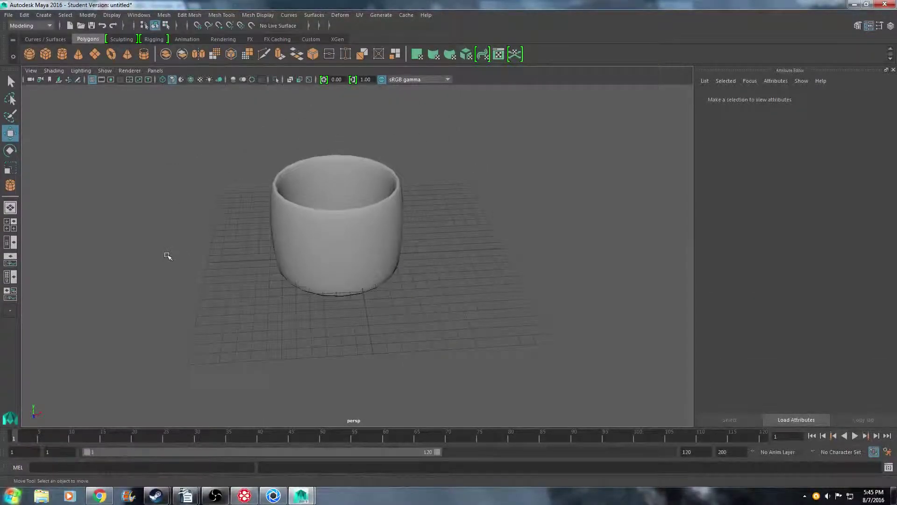
- Draw a new torus beside the cup, discard an extra one, and lift it off the grid
click(111, 54)
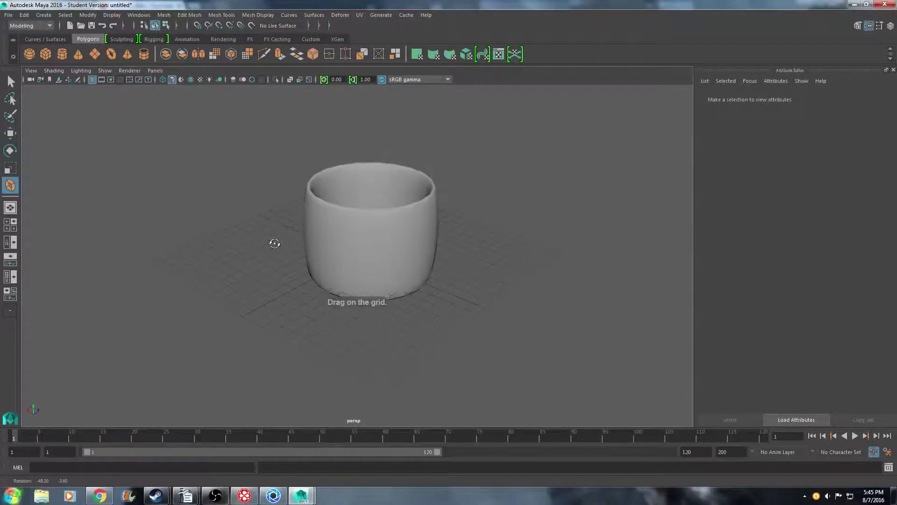
mouse_move(238, 282)
mouse_down()
mouse_move(263, 313)
mouse_move(254, 300)
mouse_up()
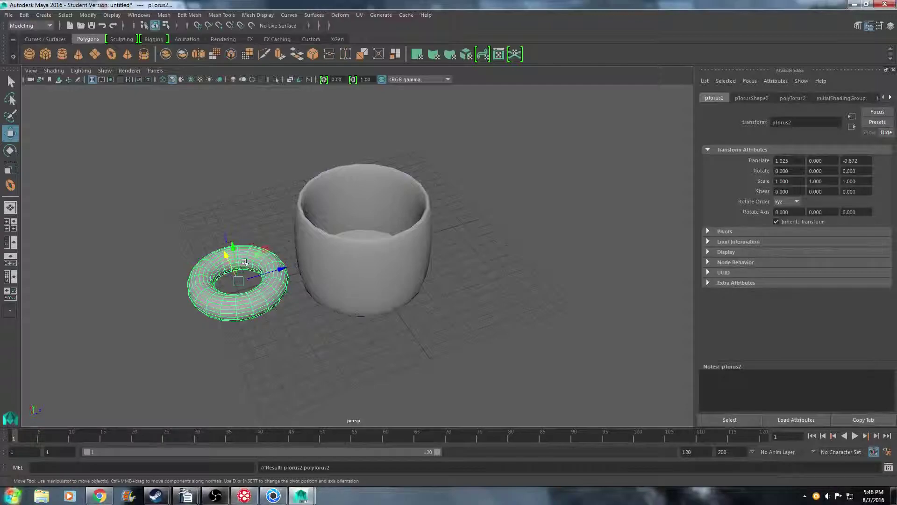
mouse_move(260, 314)
alt+mouse_down()
mouse_move(317, 309)
mouse_move(287, 313)
alt+mouse_up()
key(g)
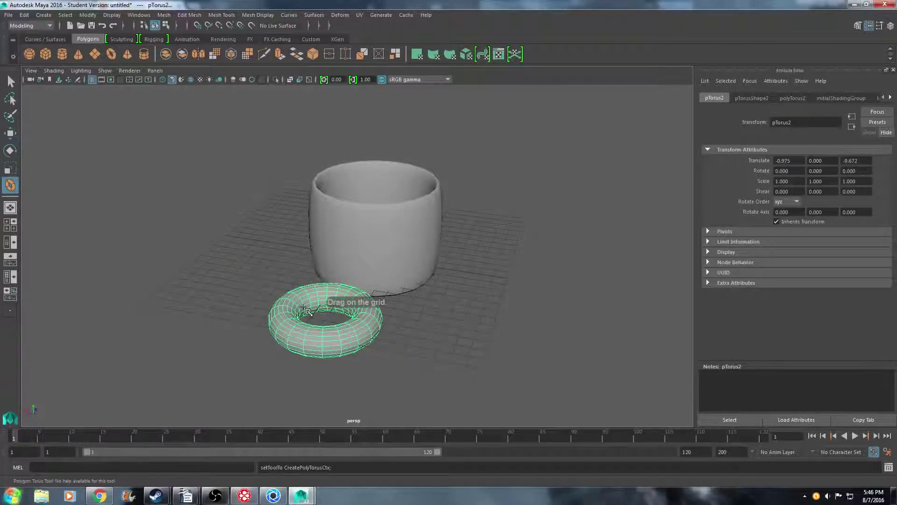
mouse_move(415, 341)
mouse_down()
mouse_move(446, 355)
mouse_move(426, 327)
mouse_up()
key(5)
key(Delete)
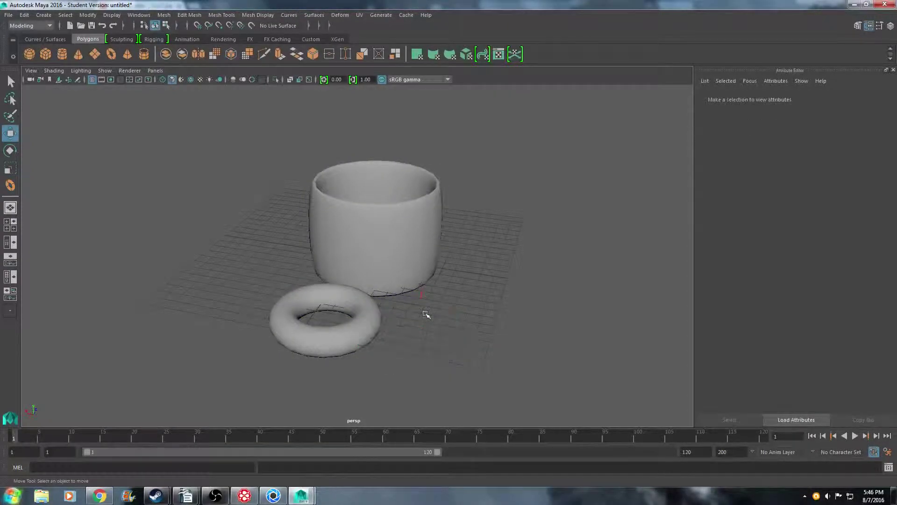
click(314, 335)
alt+drag(364, 346, 265, 260)
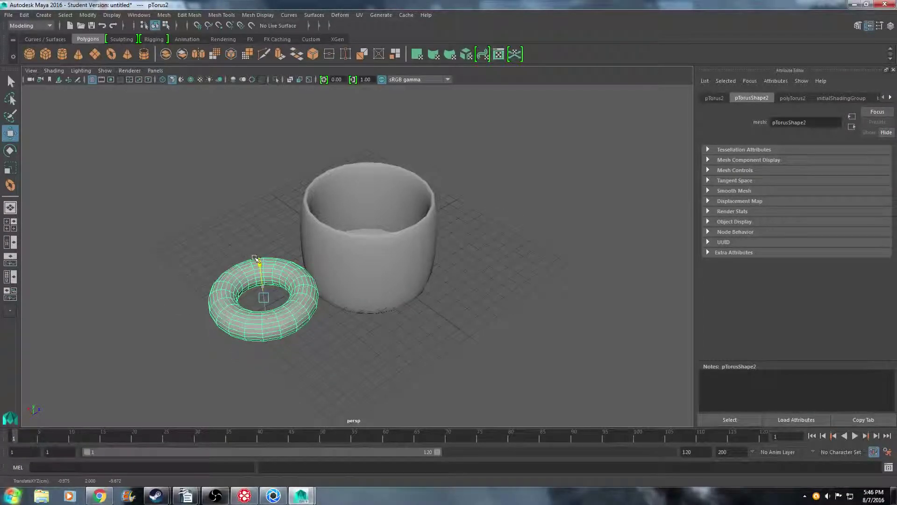
mouse_move(321, 340)
alt+mouse_down()
mouse_move(274, 254)
mouse_move(330, 238)
alt+mouse_up()
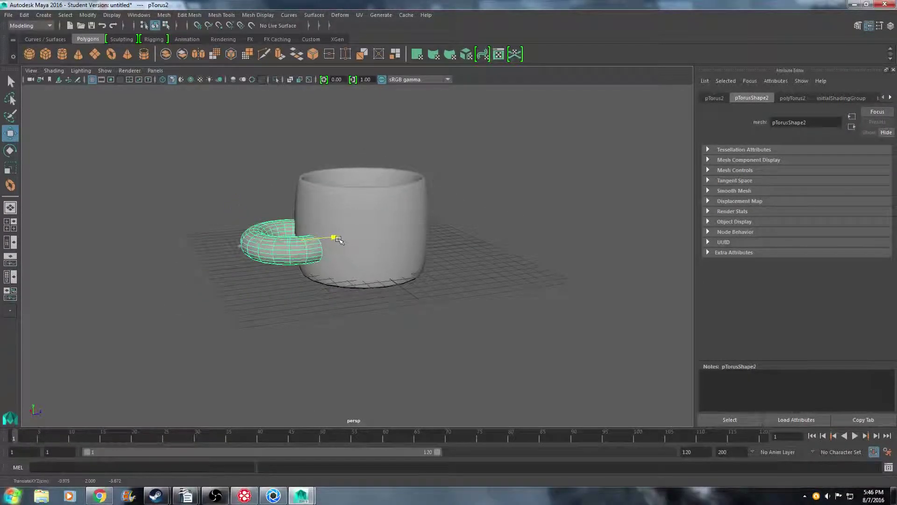
- Turn the torus upright with a Z rotation of exactly 90 degrees
click(10, 150)
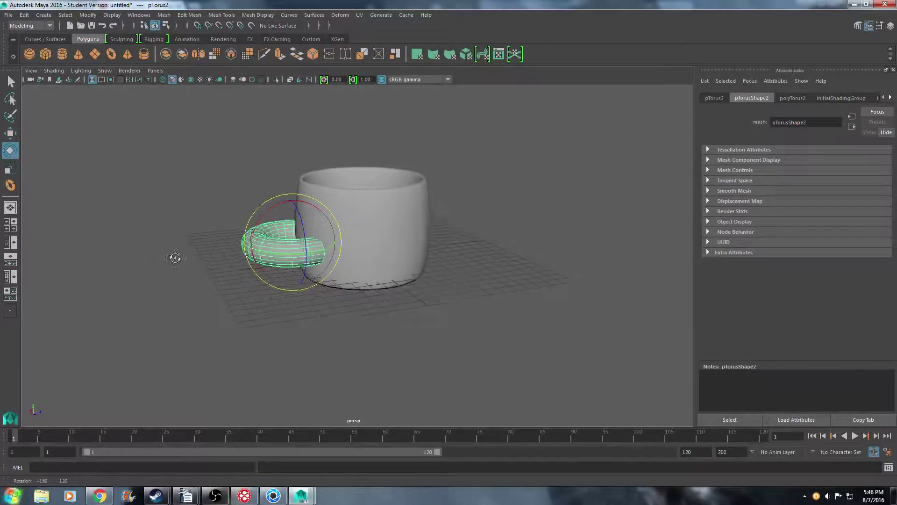
mouse_move(174, 254)
alt+mouse_down()
mouse_move(403, 208)
mouse_move(391, 210)
mouse_move(405, 284)
alt+mouse_up()
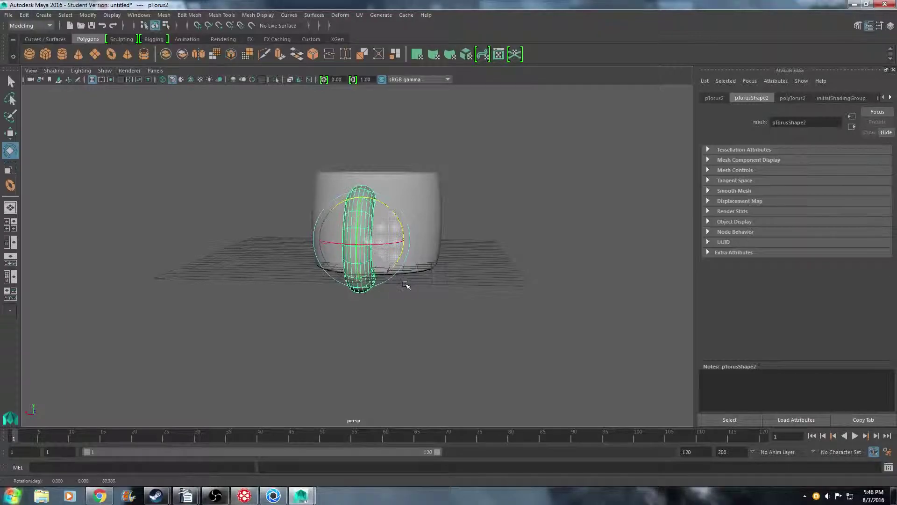
drag(406, 284, 406, 284)
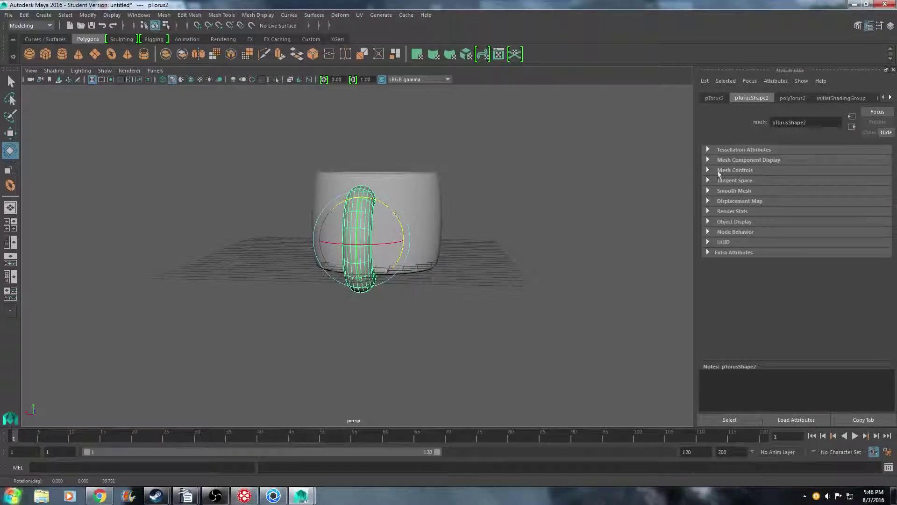
click(717, 99)
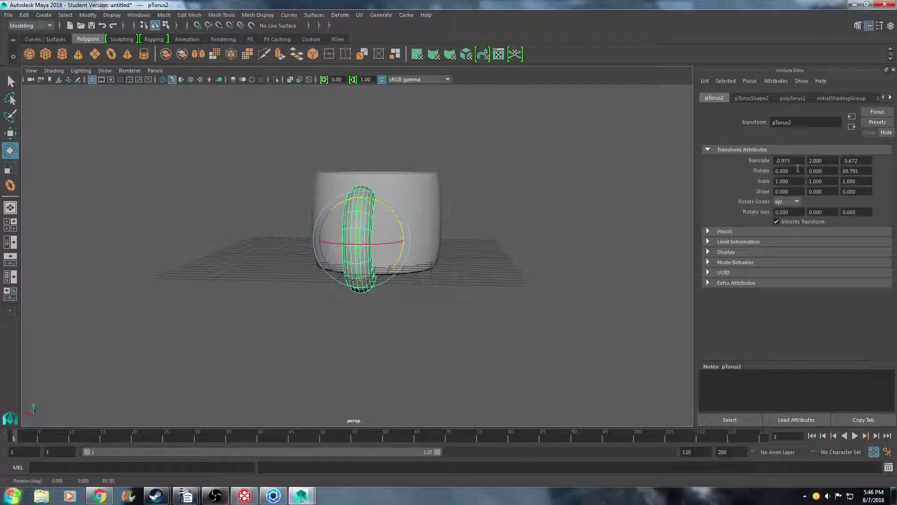
double_click(860, 171)
text(90.000)
key(Return)
- Raise the torus to mid height, slim it along X, and push it against the cup's side
alt+drag(525, 272, 442, 274)
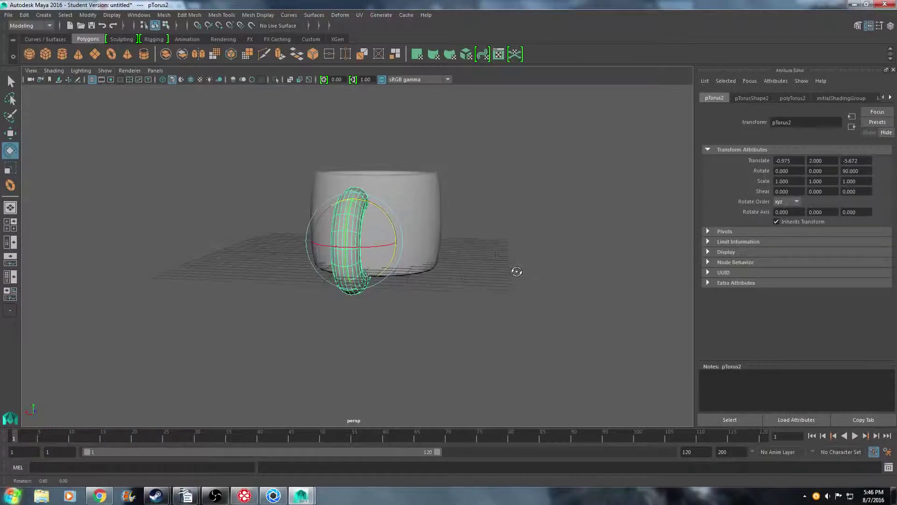
click(10, 133)
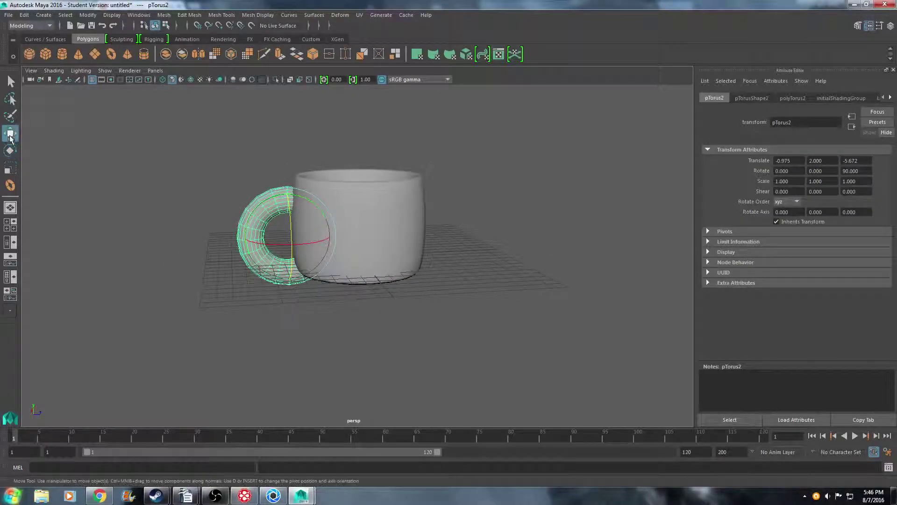
mouse_move(286, 192)
mouse_down()
mouse_move(286, 179)
mouse_move(331, 166)
mouse_move(309, 201)
mouse_up()
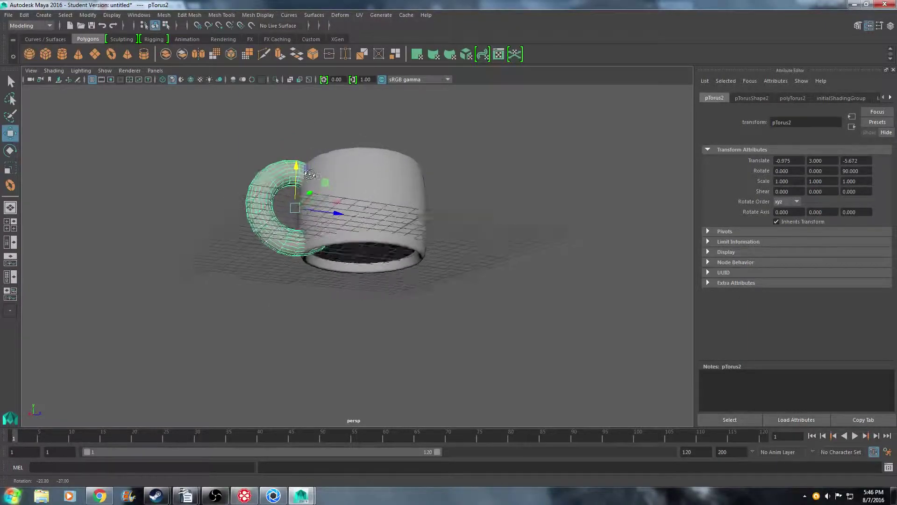
click(11, 168)
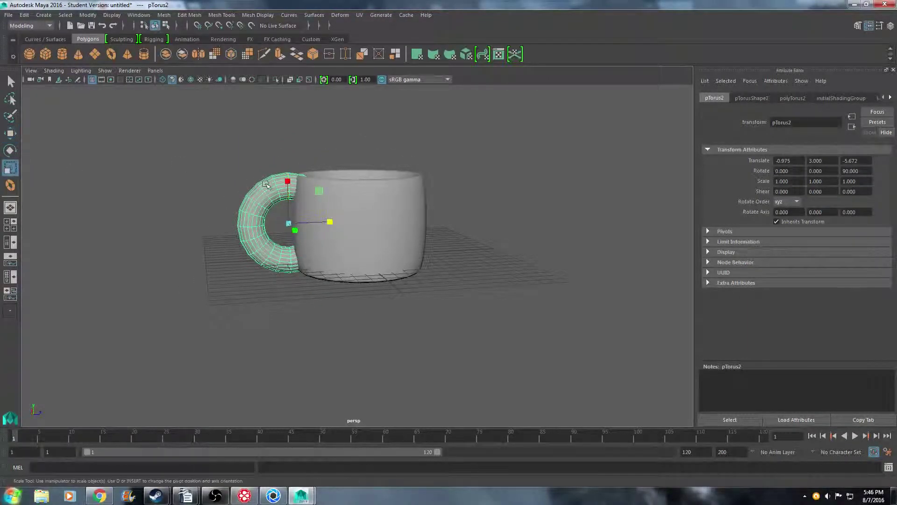
drag(285, 185, 287, 188)
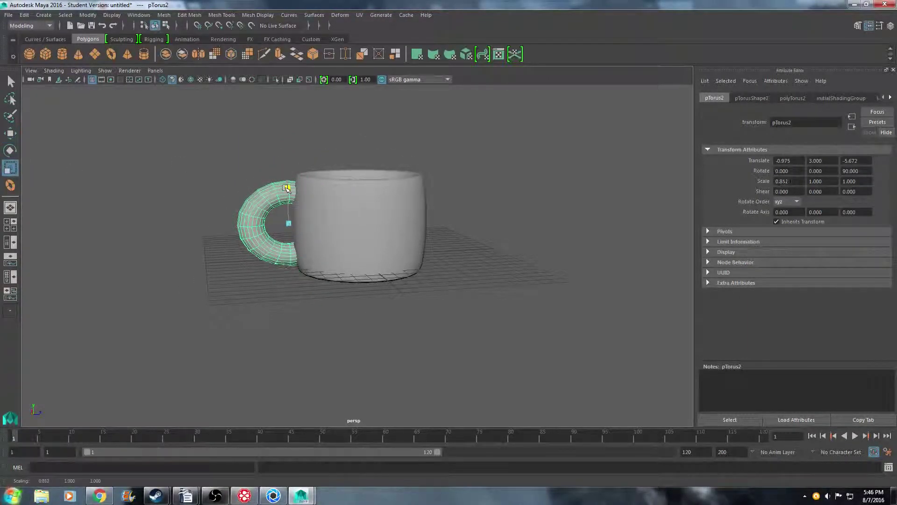
mouse_move(225, 176)
alt+mouse_down()
mouse_move(301, 191)
mouse_move(339, 176)
mouse_move(312, 168)
mouse_move(230, 186)
alt+mouse_up()
key(w)
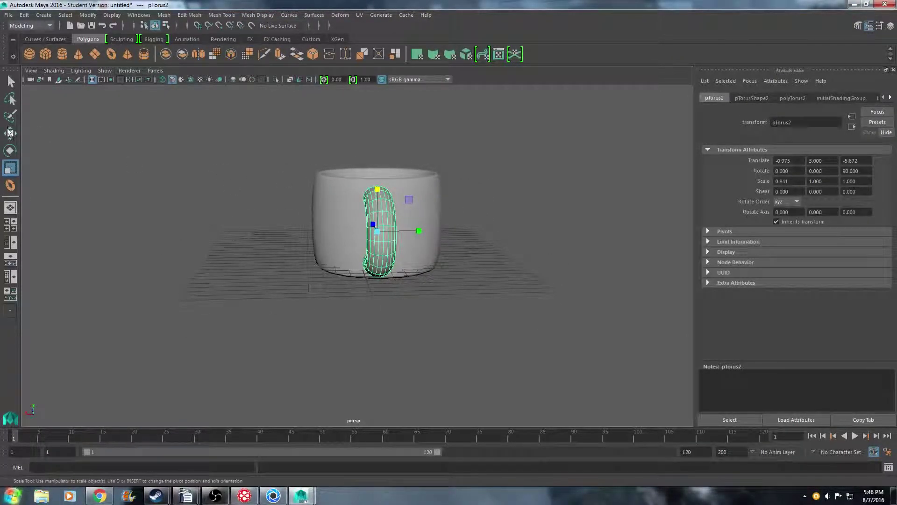
mouse_move(424, 231)
mouse_down()
mouse_move(436, 231)
mouse_move(296, 306)
mouse_move(282, 325)
mouse_move(316, 287)
mouse_move(283, 290)
mouse_up()
click(296, 321)
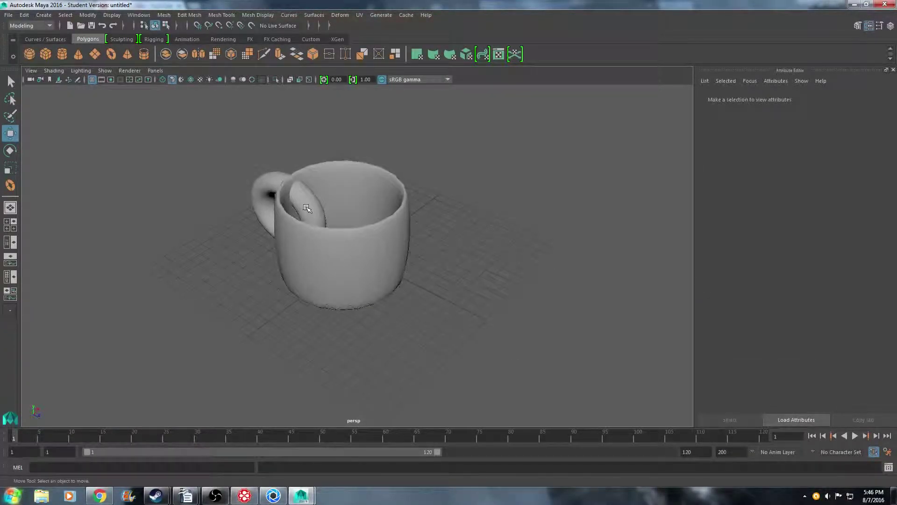
- Grow a face selection on the handle inside the cup and delete that band
right_drag(310, 213, 351, 221)
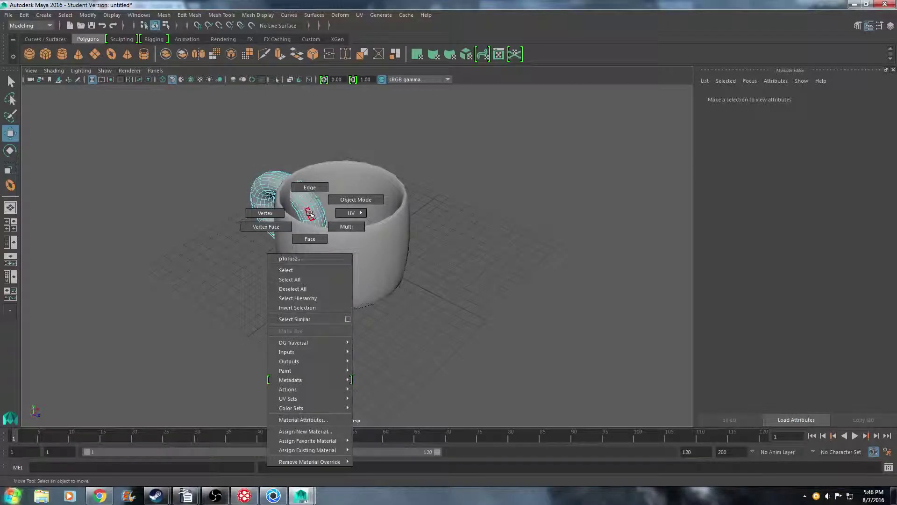
alt+drag(351, 221, 327, 219)
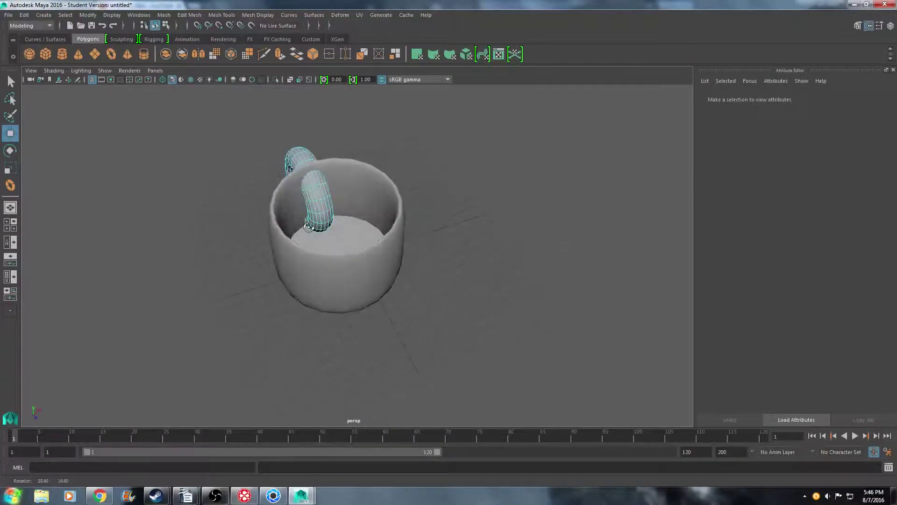
click(327, 216)
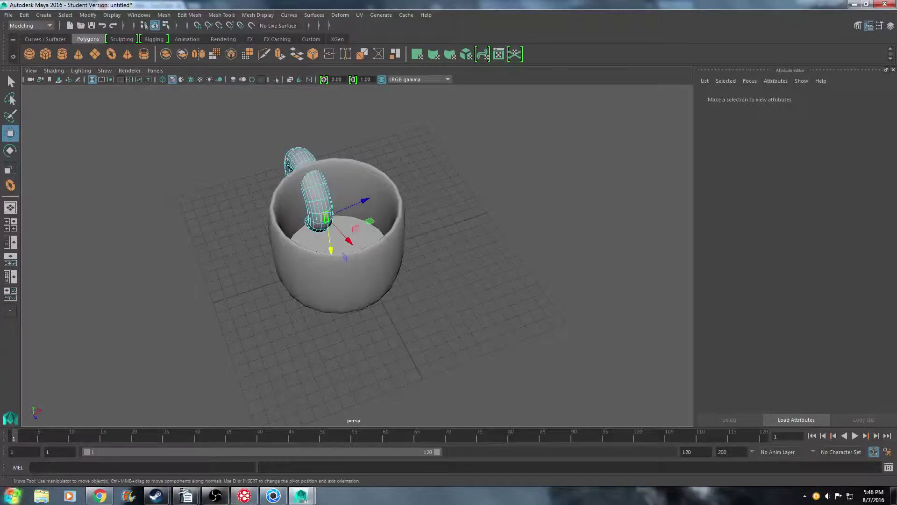
key(shift+period)
key(shift+period)
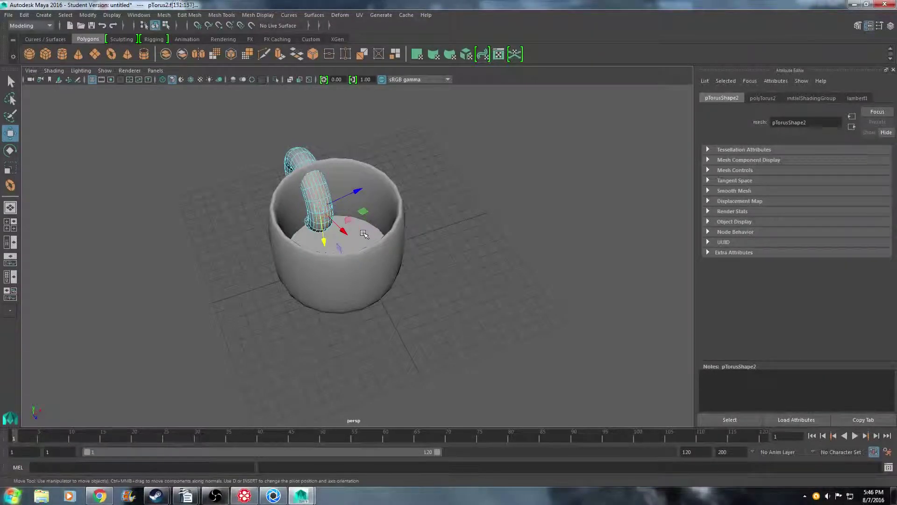
key(Delete)
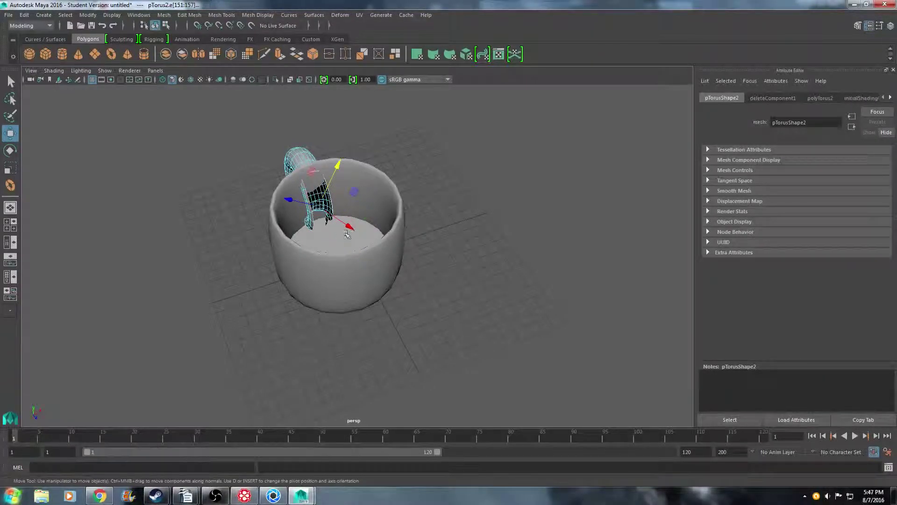
- Delete leftover handle edges and faces still inside the cup
alt+drag(326, 233, 340, 229)
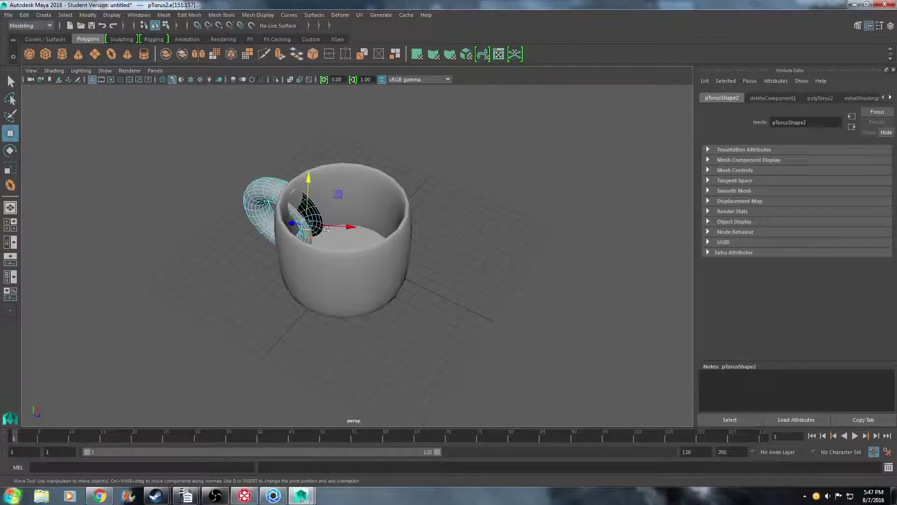
key(ctrl+Delete)
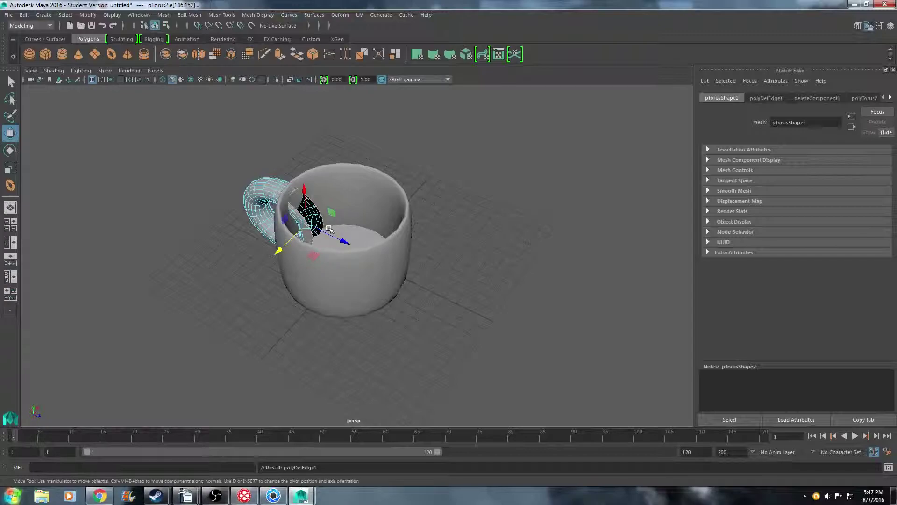
alt+drag(329, 229, 344, 231)
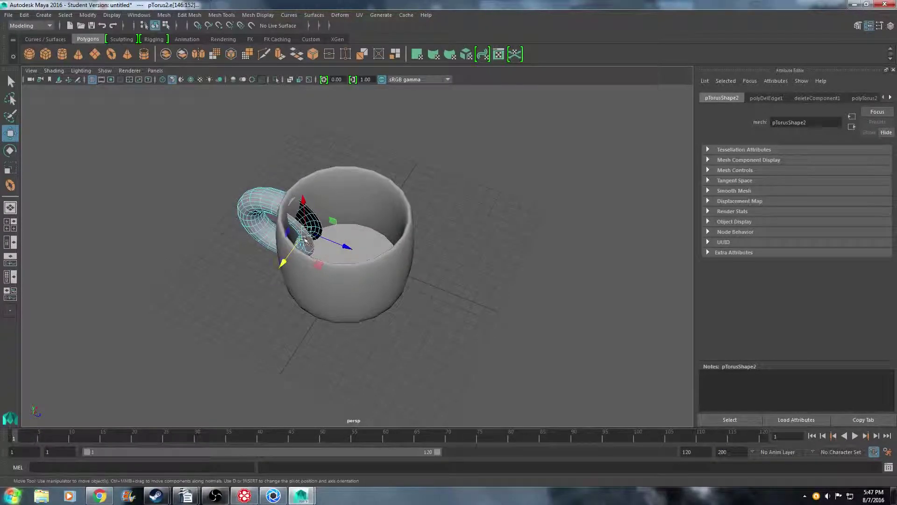
click(302, 231)
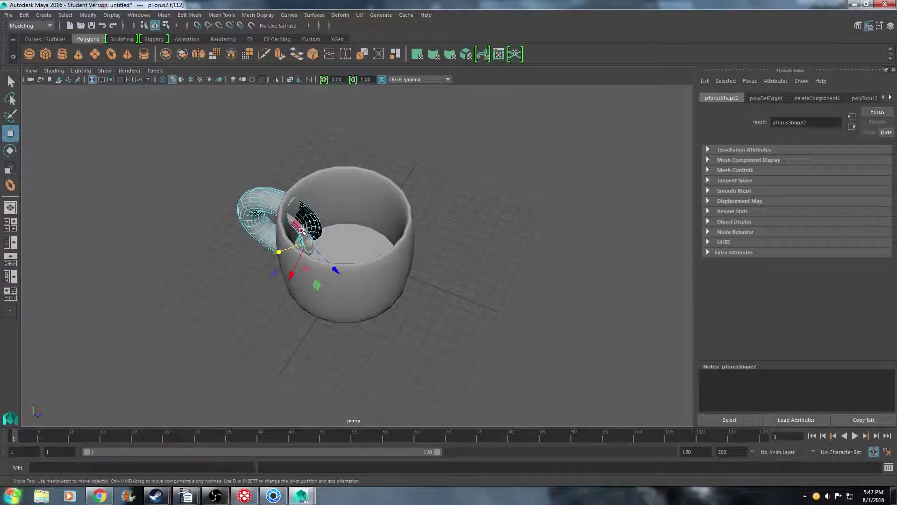
shift+click(302, 231)
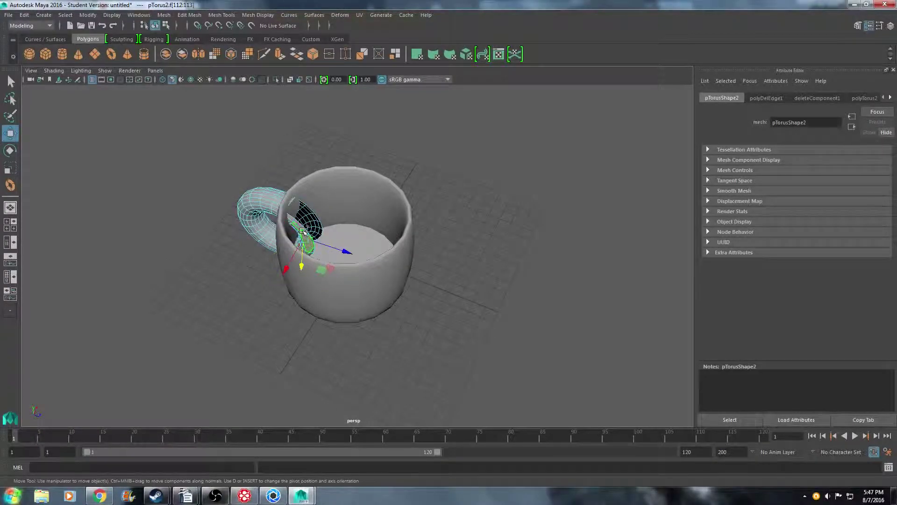
click(327, 236)
key(Delete)
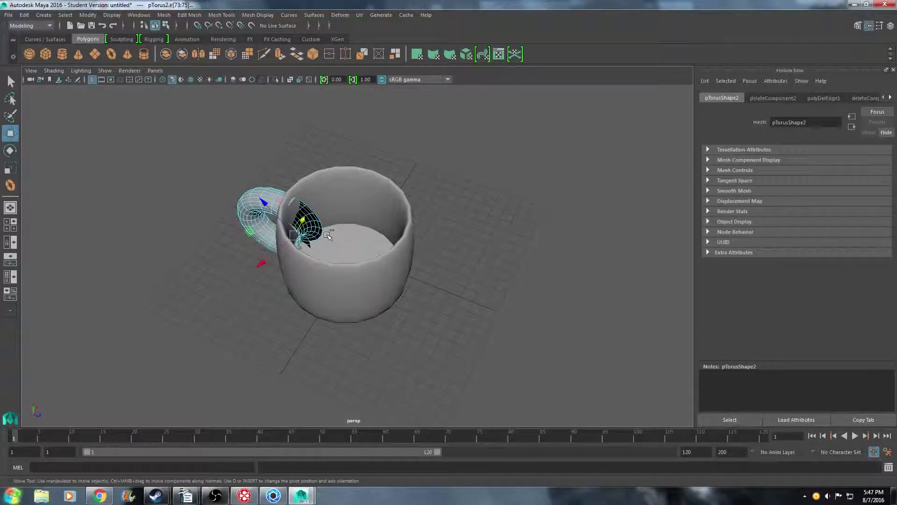
mouse_move(328, 236)
alt+mouse_down()
mouse_move(329, 214)
mouse_move(382, 184)
mouse_move(369, 176)
mouse_move(375, 196)
alt+mouse_up()
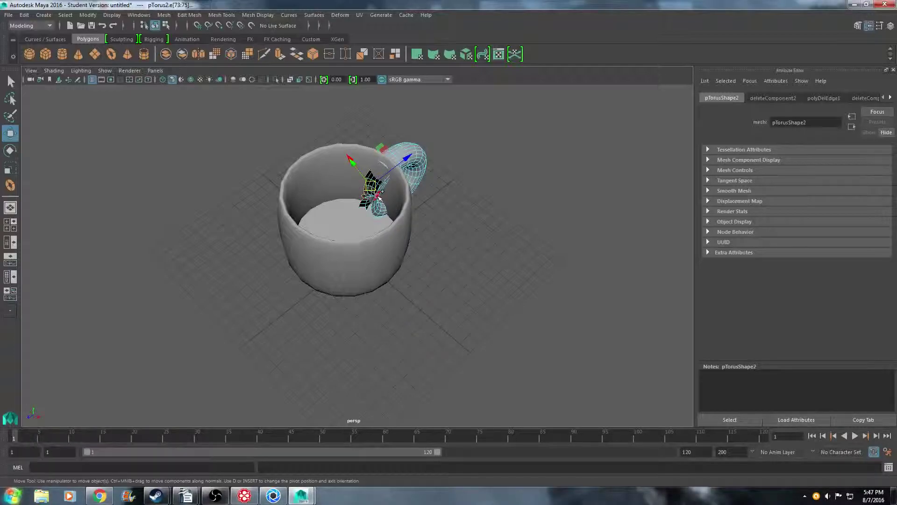
key(Delete)
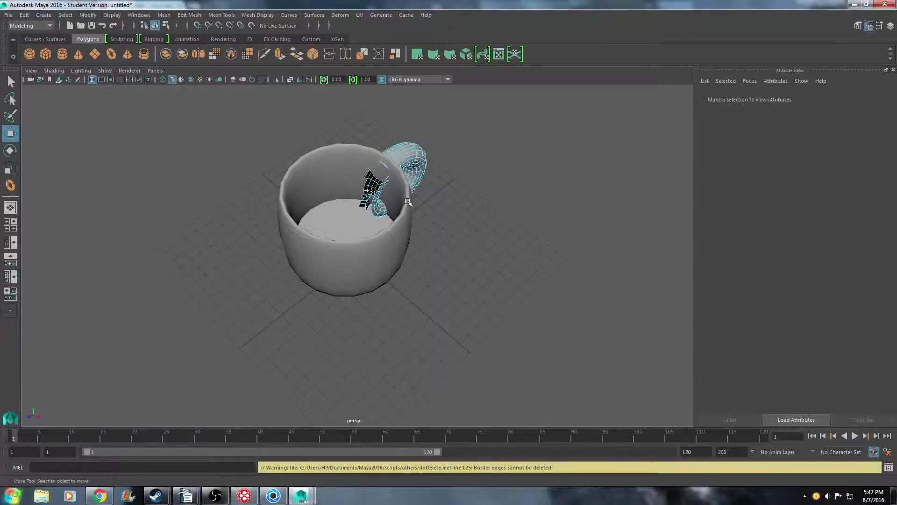
- Zoom in and delete two grown patches of handle faces inside the cup
scroll(367, 192, up, 1)
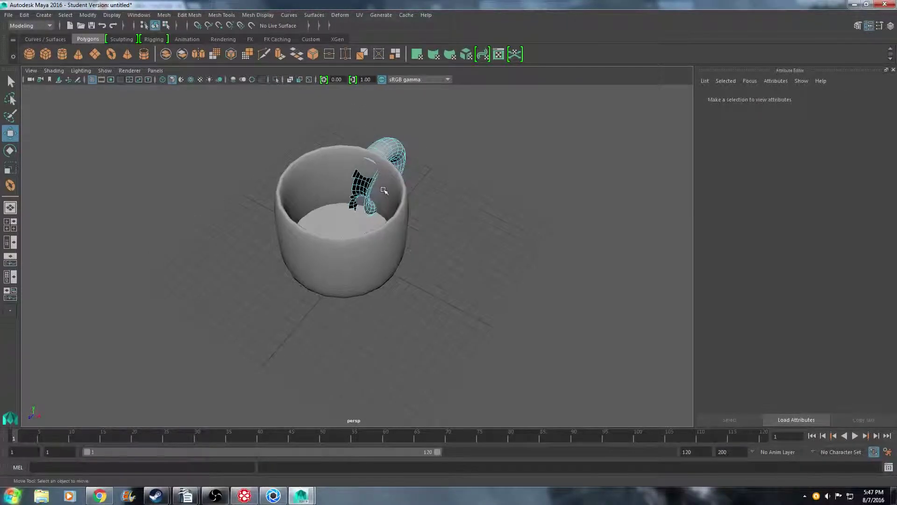
scroll(367, 192, up, 3)
click(358, 143)
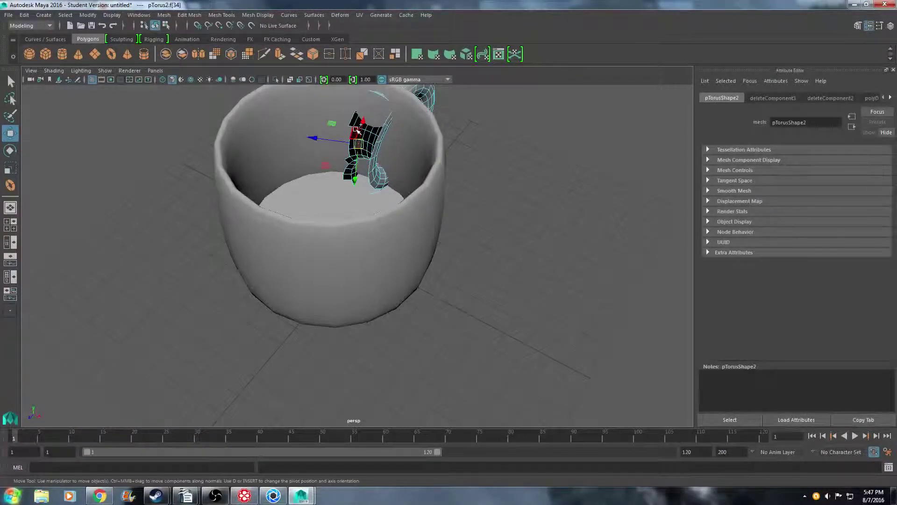
key(shift+period)
key(shift+period)
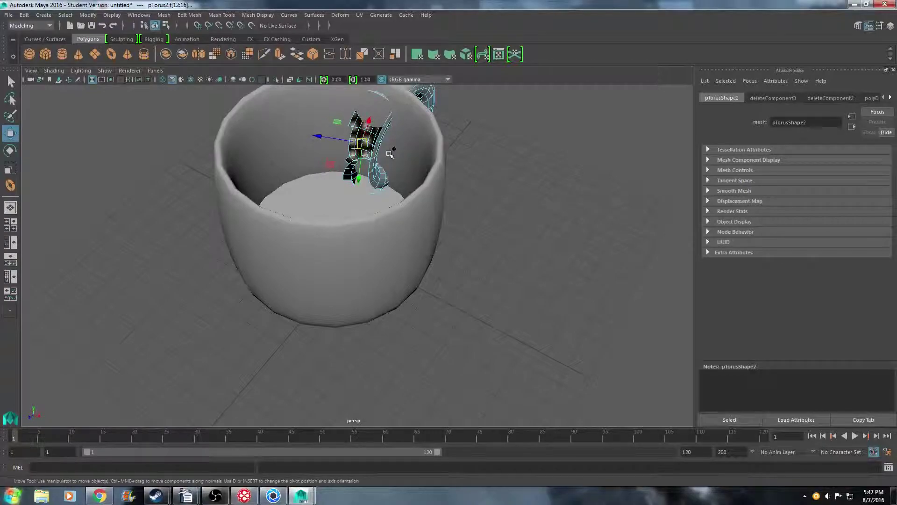
key(Delete)
mouse_move(360, 163)
alt+mouse_down()
mouse_move(390, 164)
mouse_move(286, 174)
alt+mouse_up()
click(284, 175)
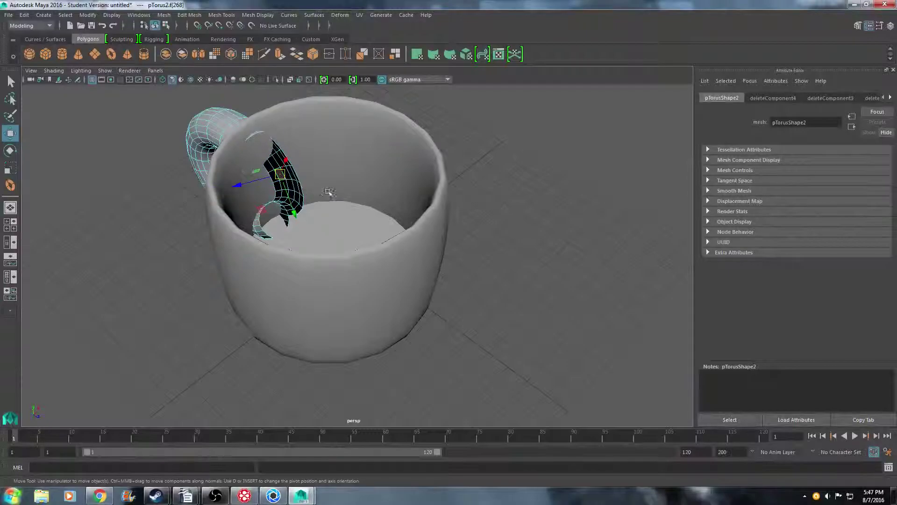
key(shift+period)
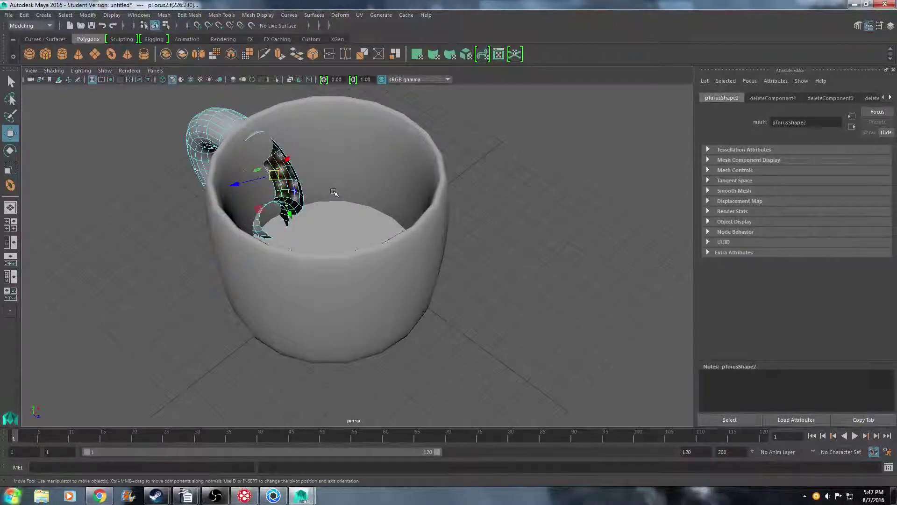
key(Delete)
- Delete the last remaining handle faces inside the cup and check from the side
mouse_move(366, 178)
alt+mouse_down()
mouse_move(395, 193)
mouse_move(272, 193)
alt+mouse_up()
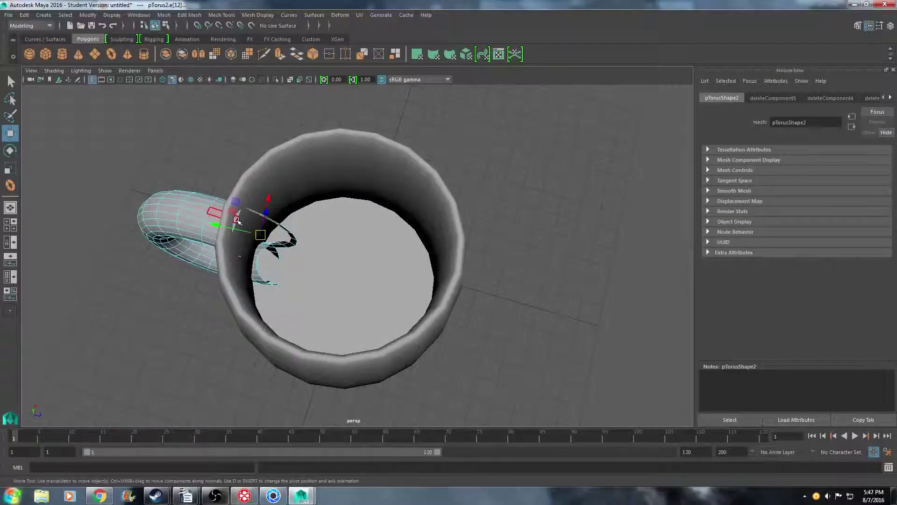
click(223, 214)
mouse_move(222, 215)
mouse_down()
mouse_move(256, 229)
mouse_move(241, 221)
mouse_move(339, 175)
mouse_up()
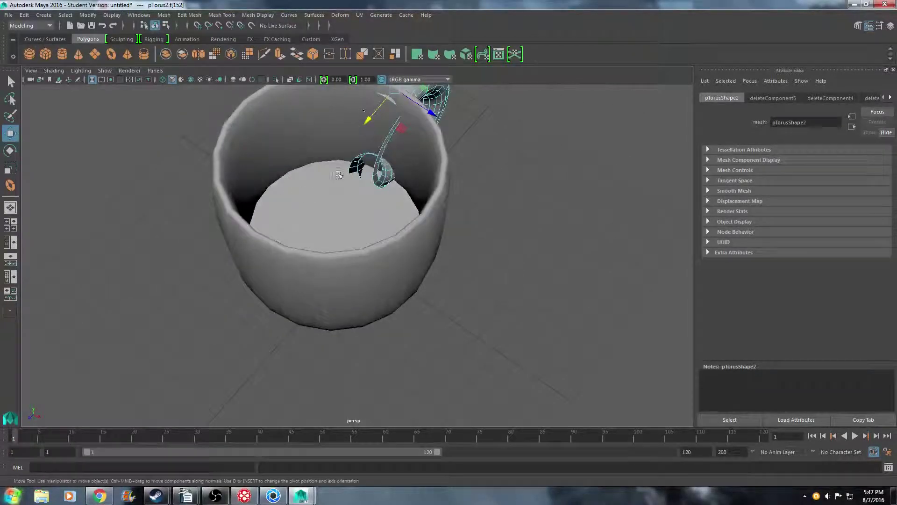
click(379, 166)
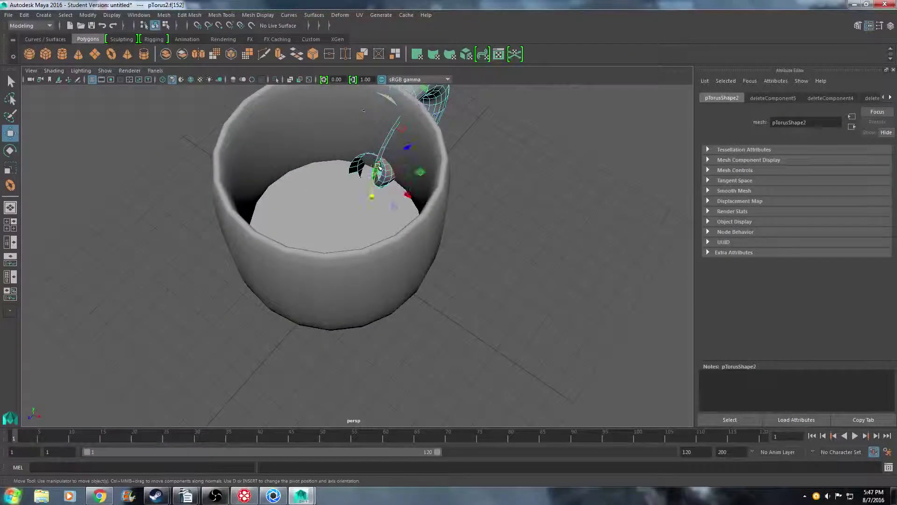
key(shift+period)
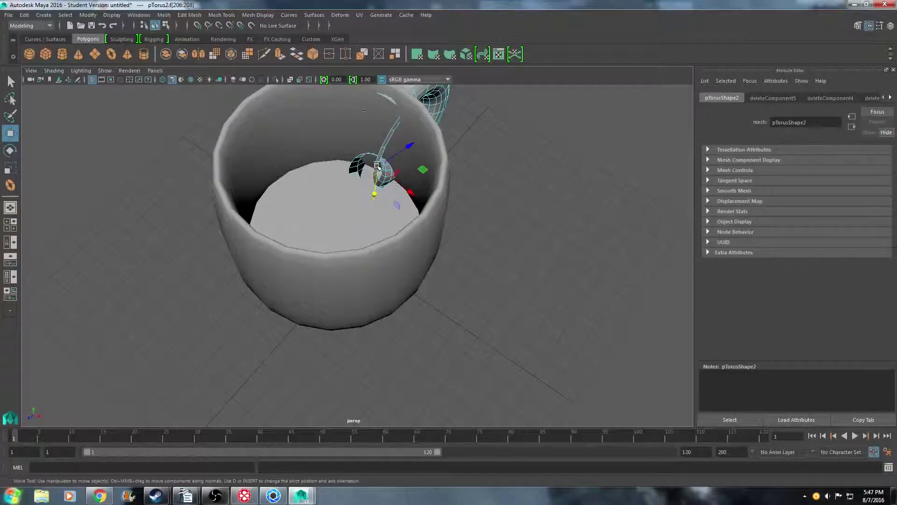
key(shift+period)
key(shift+period)
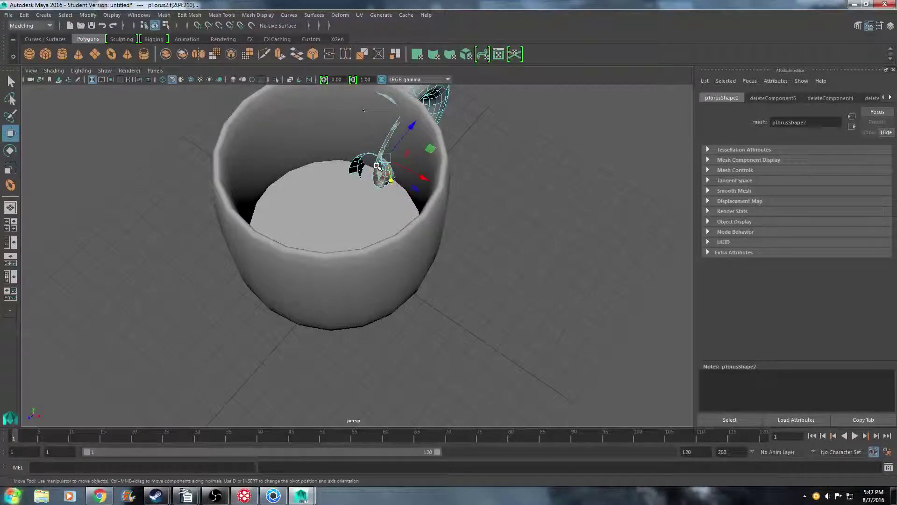
key(Delete)
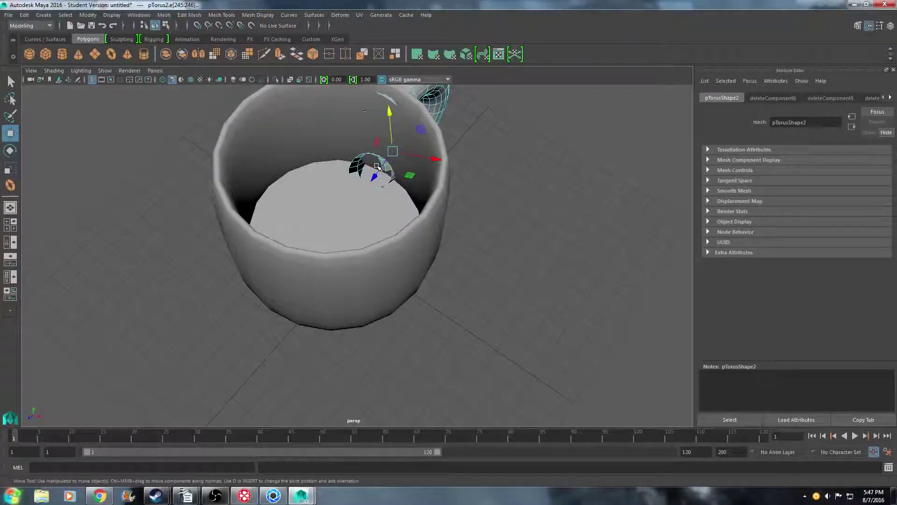
alt+drag(379, 167, 376, 171)
click(376, 173)
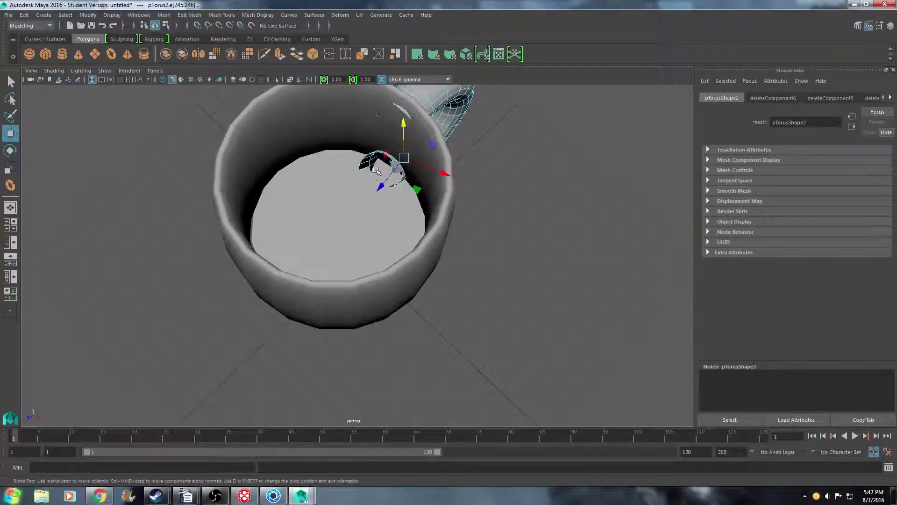
click(378, 174)
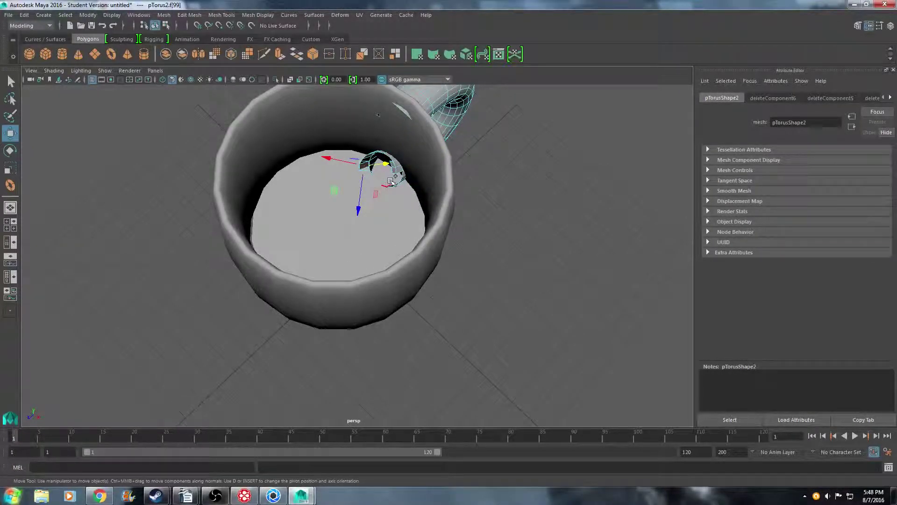
click(391, 181)
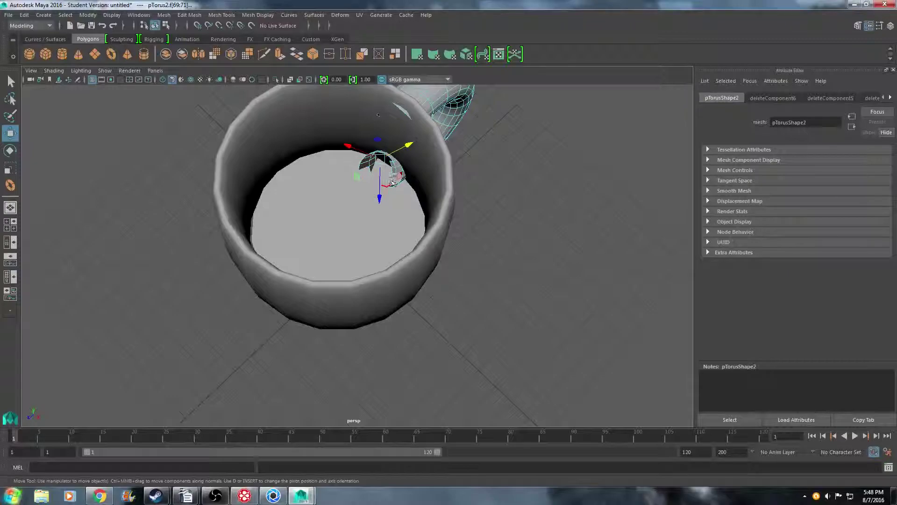
key(Delete)
mouse_move(391, 182)
alt+mouse_down()
mouse_move(272, 134)
mouse_move(338, 188)
mouse_move(308, 199)
alt+mouse_up()
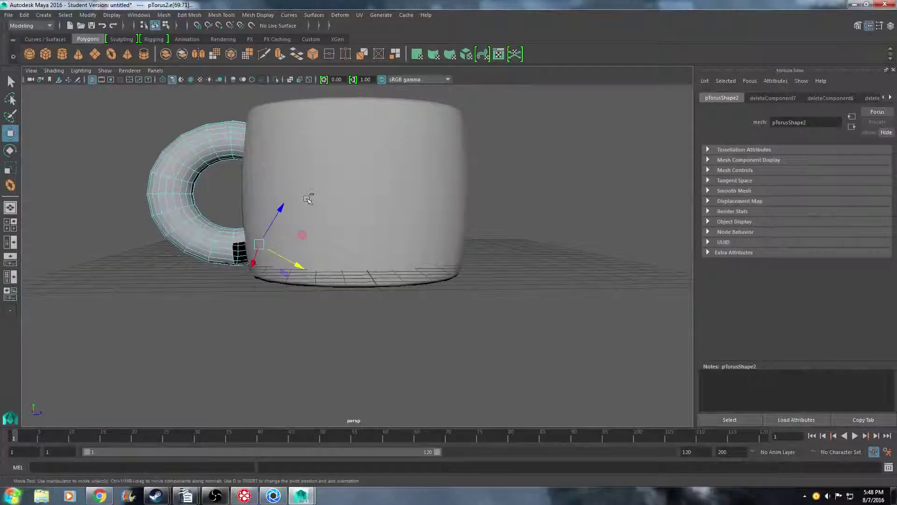
- Find and delete the handle face poking into the cup
click(275, 228)
mouse_move(270, 230)
alt+mouse_down()
mouse_move(191, 233)
mouse_move(171, 260)
mouse_move(257, 223)
mouse_move(315, 235)
alt+mouse_up()
click(259, 221)
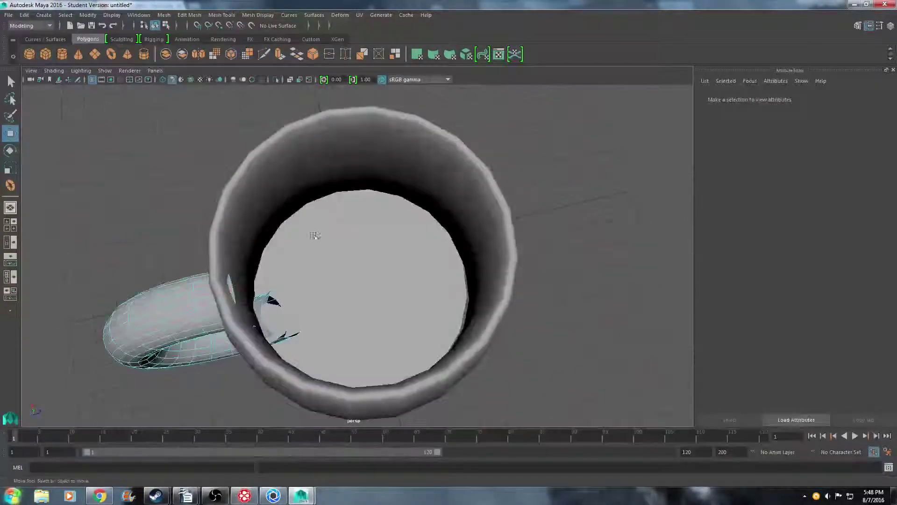
click(259, 305)
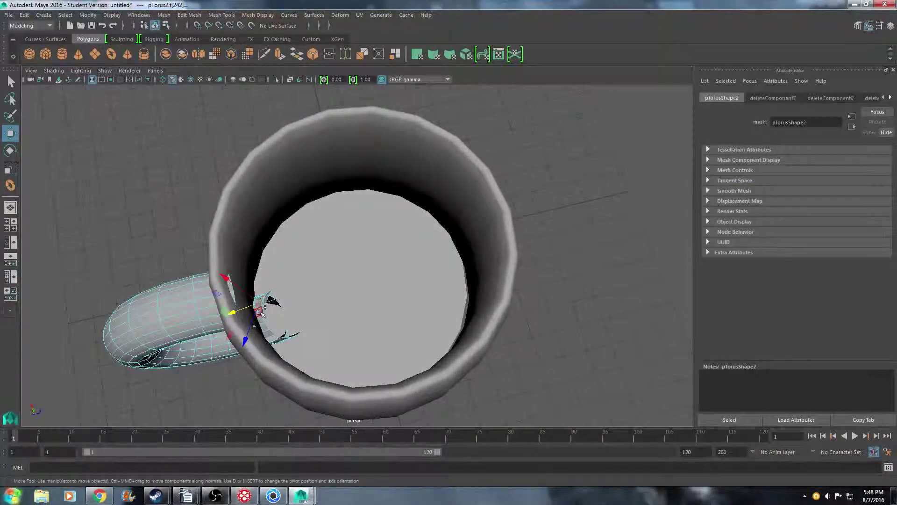
click(274, 331)
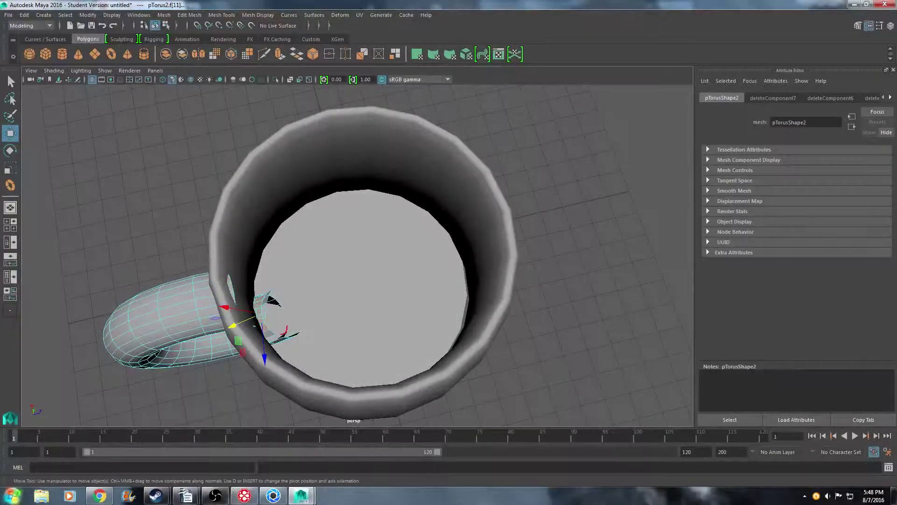
drag(254, 326, 278, 306)
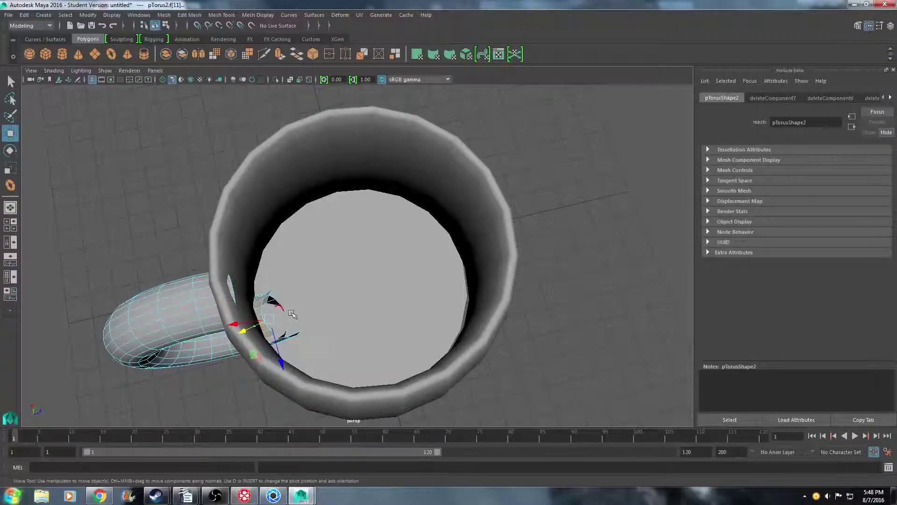
click(292, 313)
alt+drag(272, 306, 309, 315)
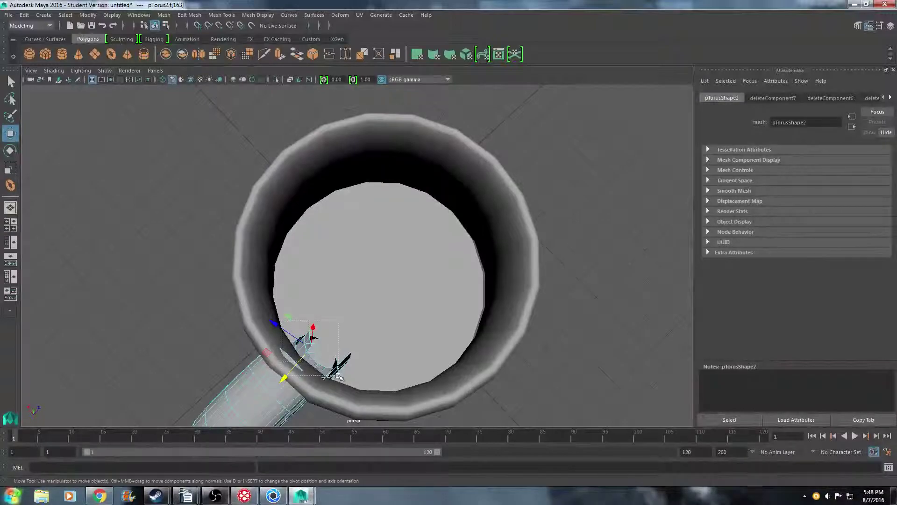
click(327, 345)
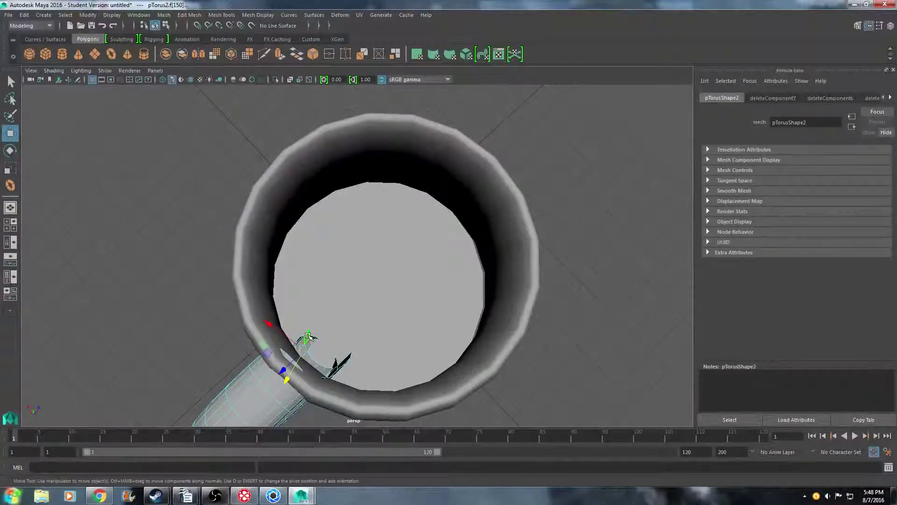
key(Delete)
- Delete a face at the handle's end
mouse_move(371, 286)
alt+mouse_down()
mouse_move(502, 248)
mouse_move(436, 279)
mouse_move(494, 301)
mouse_move(472, 304)
mouse_move(444, 208)
alt+mouse_up()
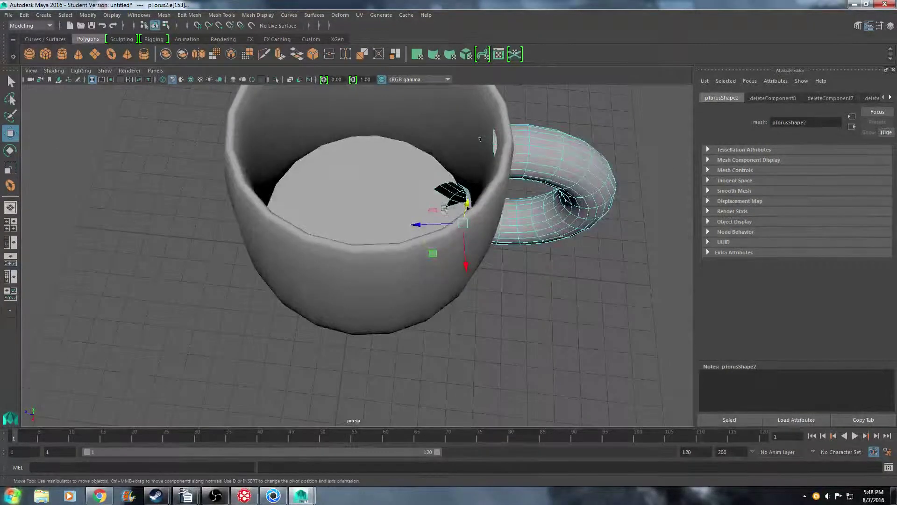
click(467, 236)
mouse_move(467, 236)
alt+mouse_down()
mouse_move(433, 259)
mouse_move(344, 233)
mouse_move(303, 236)
mouse_move(317, 194)
mouse_move(329, 191)
alt+mouse_up()
key(Delete)
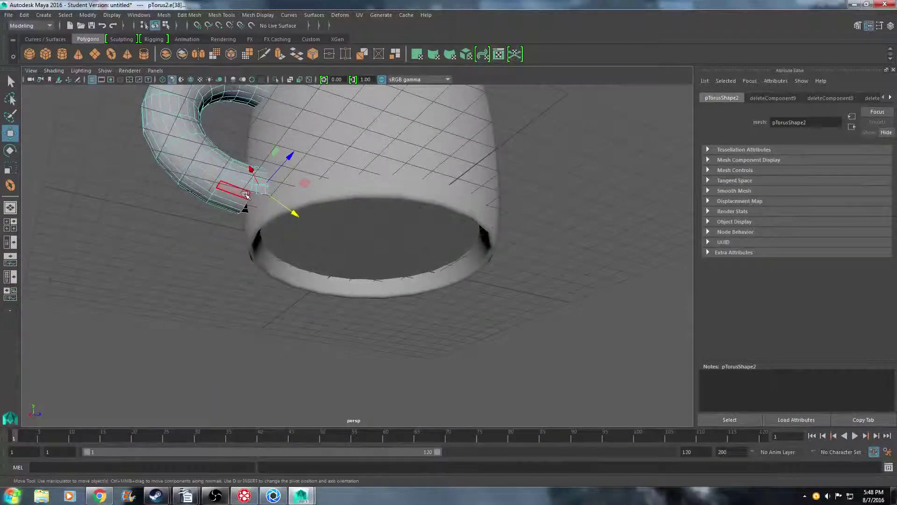
- Move the lower handle end faces down and sideways toward the mug
click(234, 192)
mouse_move(190, 175)
mouse_down()
mouse_move(235, 208)
mouse_move(192, 190)
mouse_up()
click(225, 201)
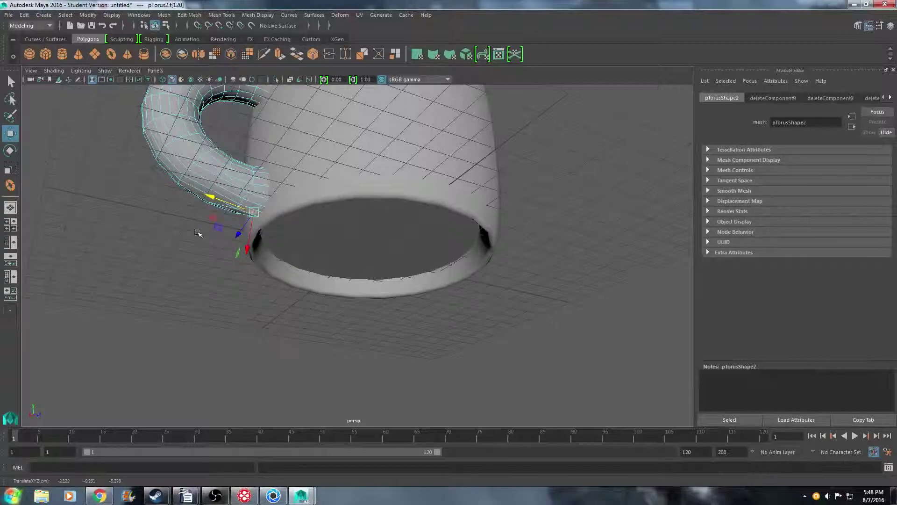
mouse_move(201, 231)
alt+mouse_down()
mouse_move(320, 251)
mouse_move(490, 252)
alt+mouse_up()
click(510, 249)
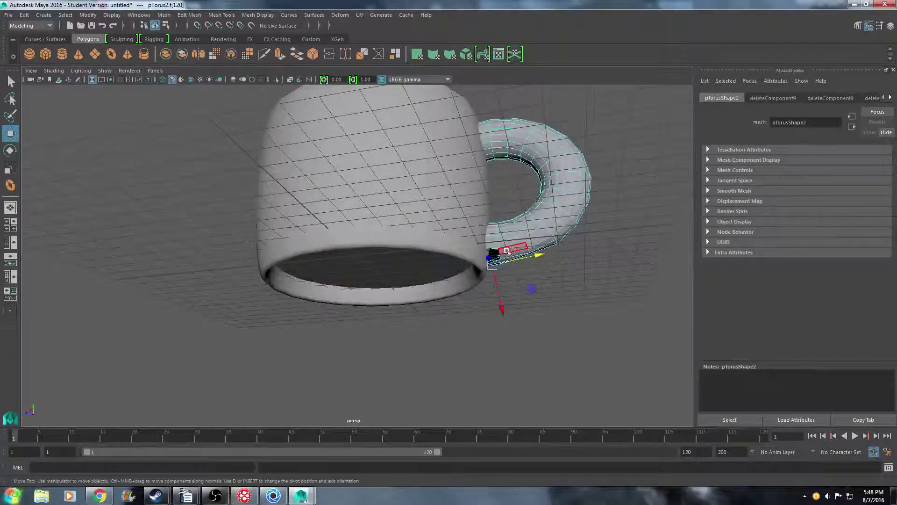
mouse_move(547, 241)
mouse_down()
mouse_move(522, 249)
mouse_move(525, 284)
mouse_move(499, 276)
mouse_up()
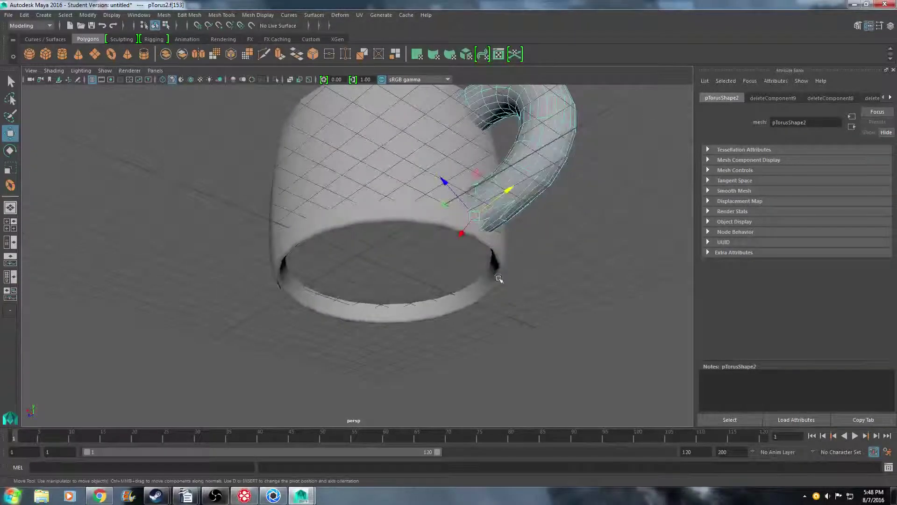
- Pull the handle's end face flush against the mug wall and clear the selection
click(489, 213)
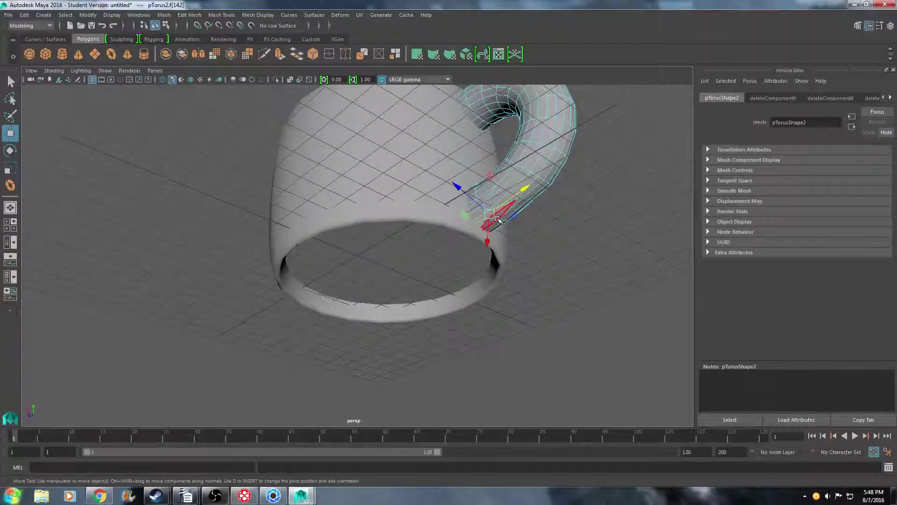
click(478, 211)
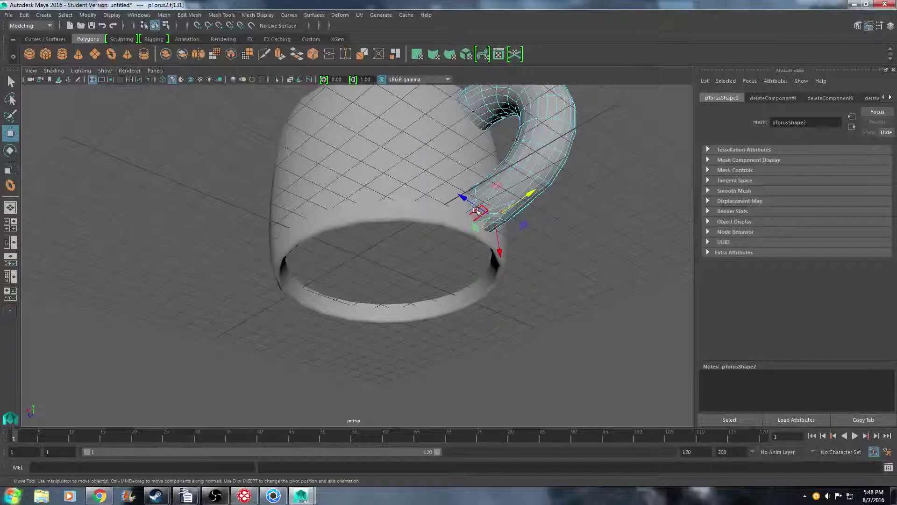
click(489, 226)
click(478, 212)
middle_drag(465, 197, 460, 198)
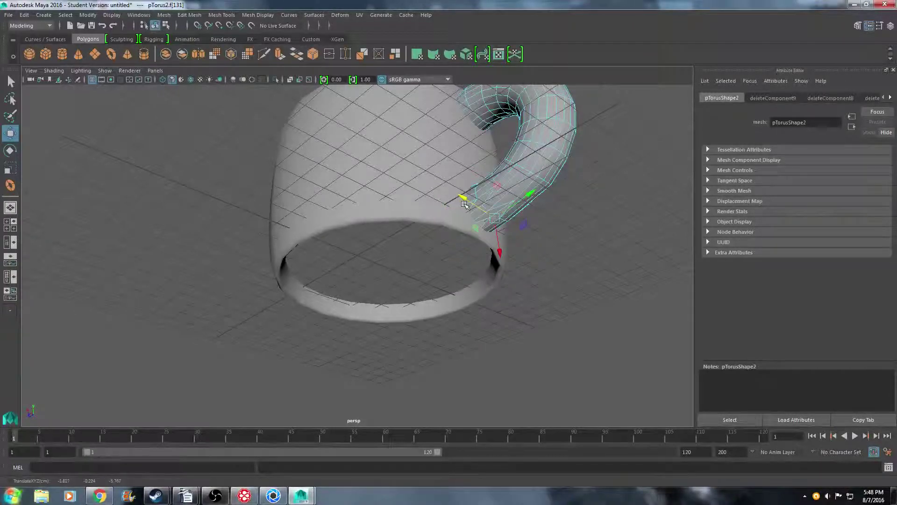
mouse_move(465, 204)
alt+mouse_down()
mouse_move(328, 279)
mouse_move(310, 309)
alt+mouse_up()
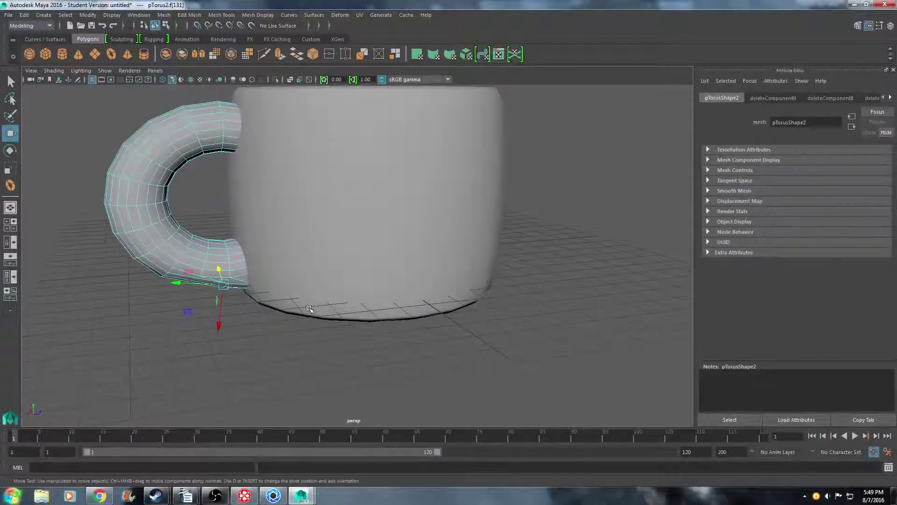
click(278, 329)
- Delete the stray handle face showing inside the cup
alt+drag(246, 302, 202, 287)
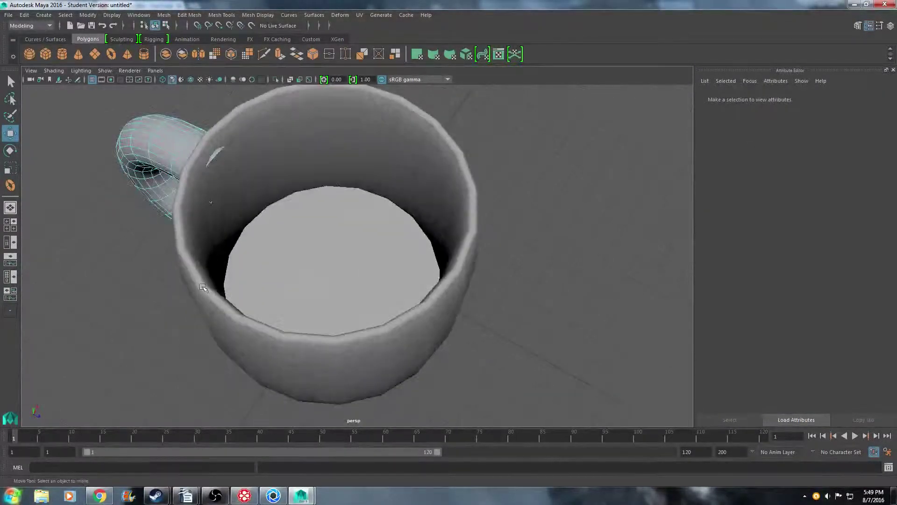
click(211, 202)
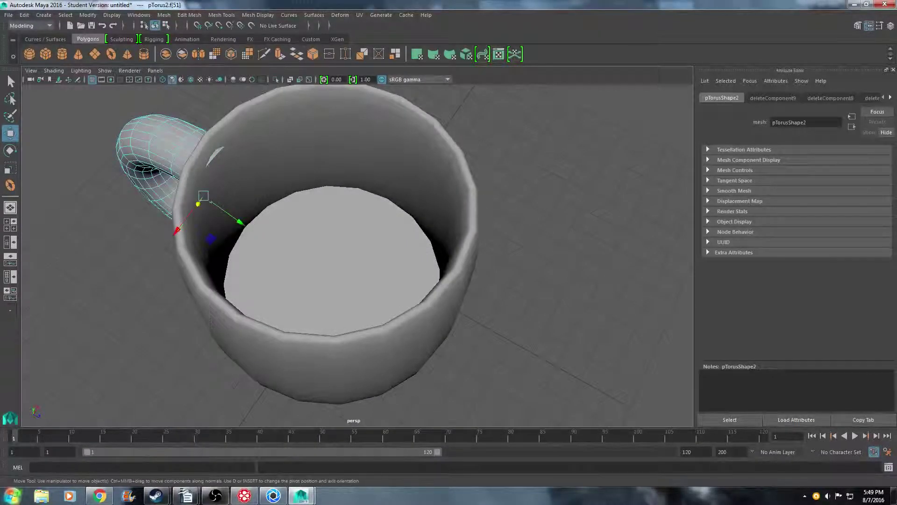
key(Delete)
- With the Scale tool, resize the handle end face beside the cup wall
click(213, 155)
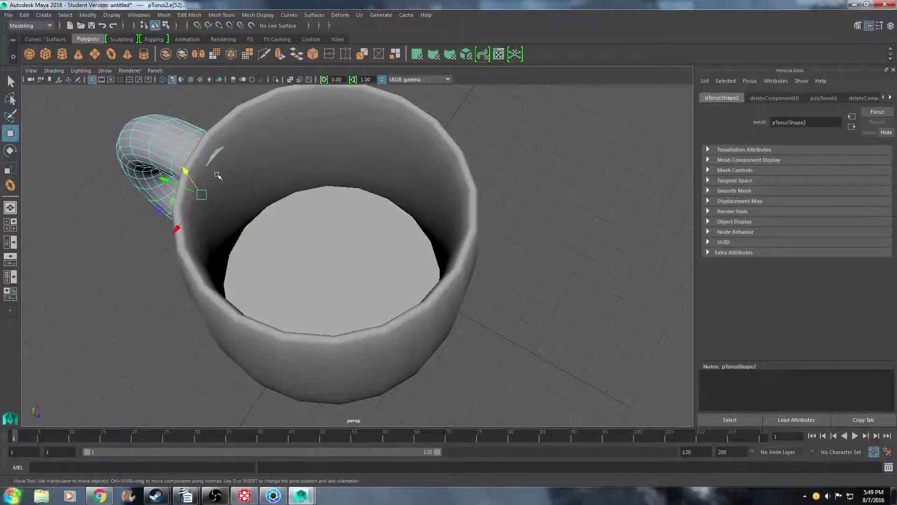
click(214, 156)
mouse_move(212, 159)
alt+mouse_down()
mouse_move(240, 187)
mouse_move(210, 191)
mouse_move(248, 193)
mouse_move(220, 243)
mouse_move(241, 245)
mouse_move(236, 224)
alt+mouse_up()
click(9, 171)
click(219, 243)
click(220, 226)
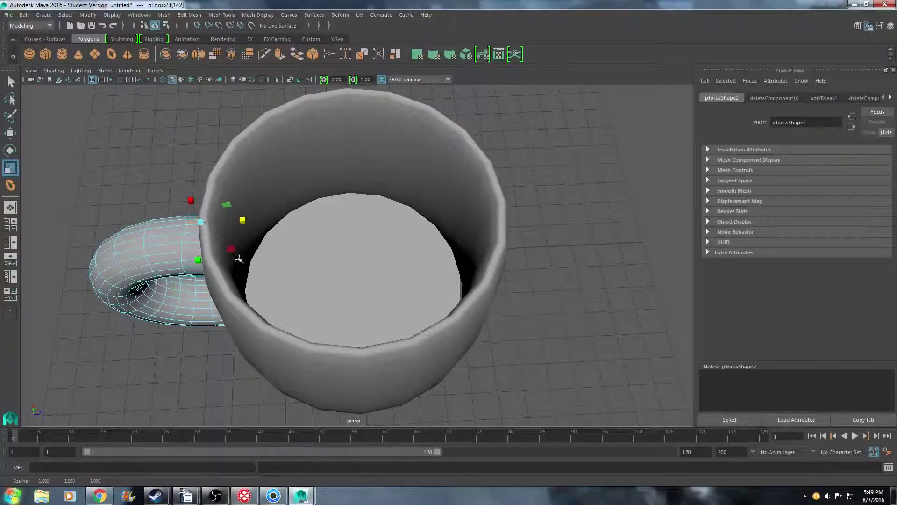
mouse_move(236, 255)
alt+mouse_down()
mouse_move(281, 209)
mouse_move(327, 187)
alt+mouse_up()
- Enlarge the neighbouring handle end faces slightly so they meet the cup wall
click(343, 137)
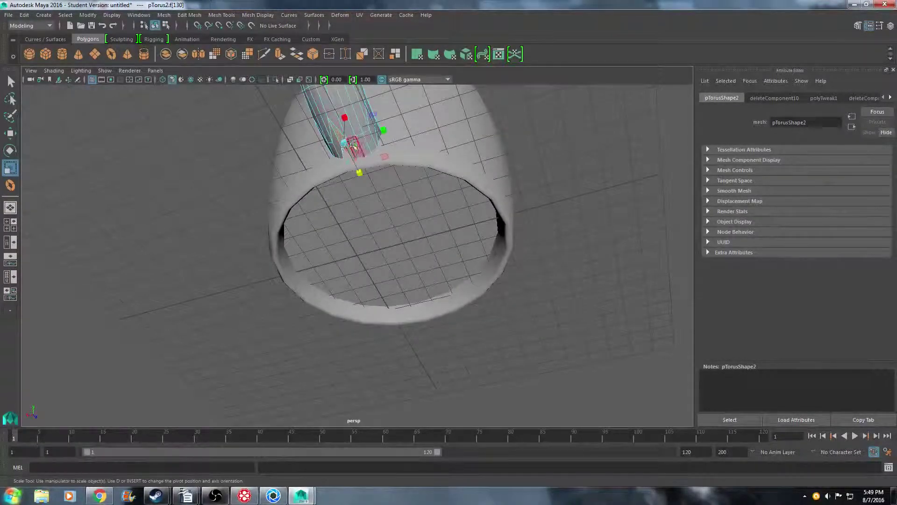
drag(384, 133, 398, 125)
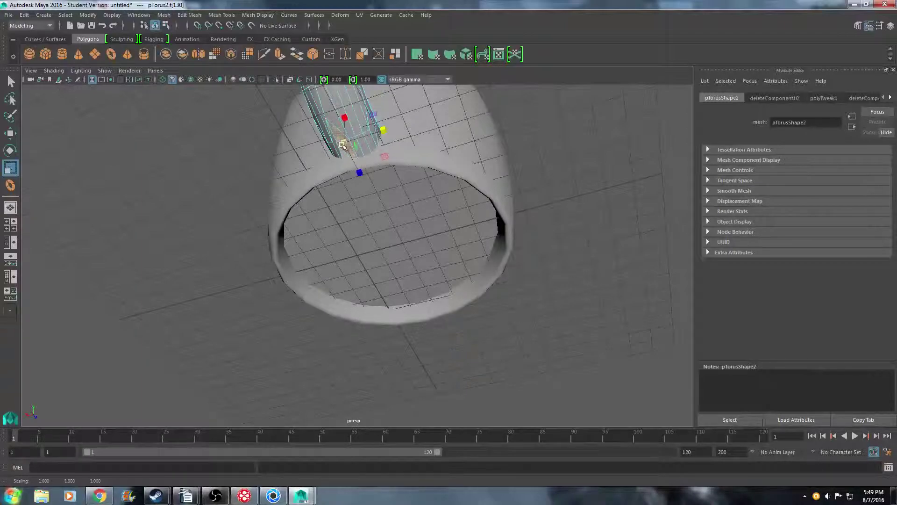
click(343, 144)
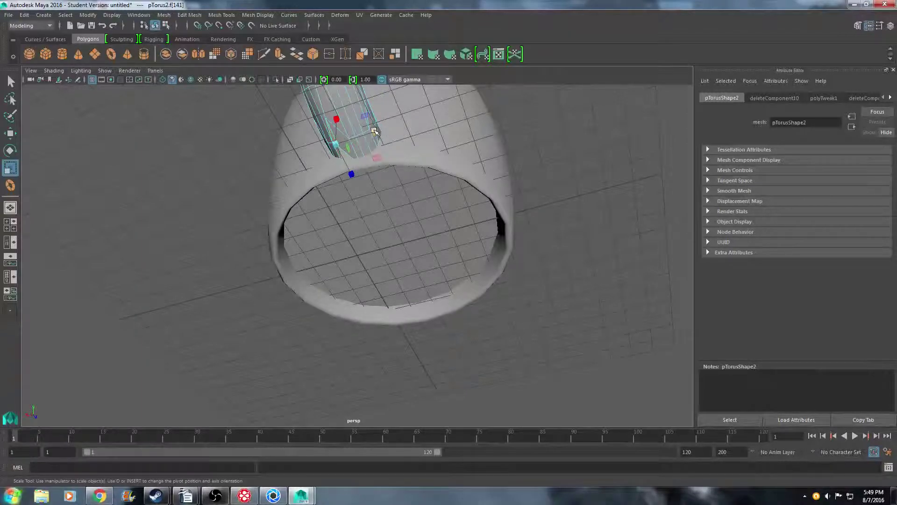
drag(374, 131, 391, 128)
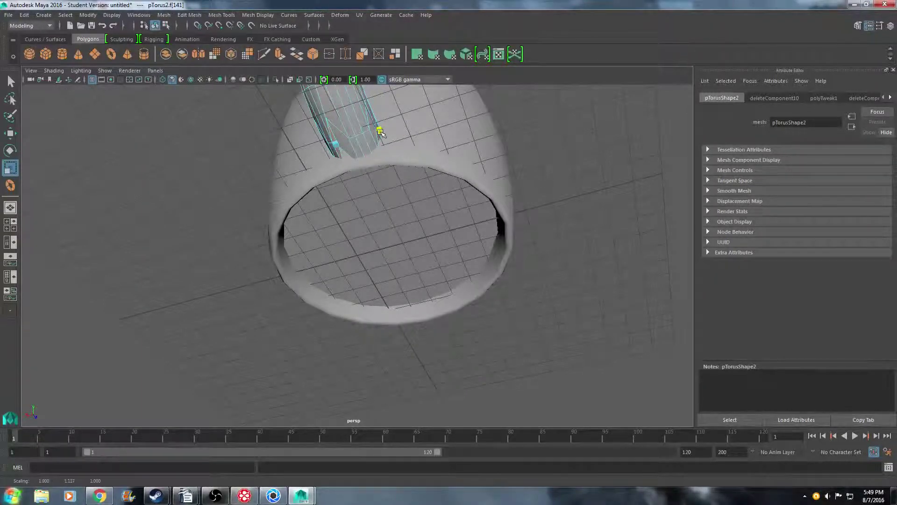
mouse_move(351, 176)
mouse_down()
mouse_move(236, 297)
mouse_move(298, 300)
mouse_up()
- Select a wedge of the cup bottom's faces and enlarge it slightly
click(327, 290)
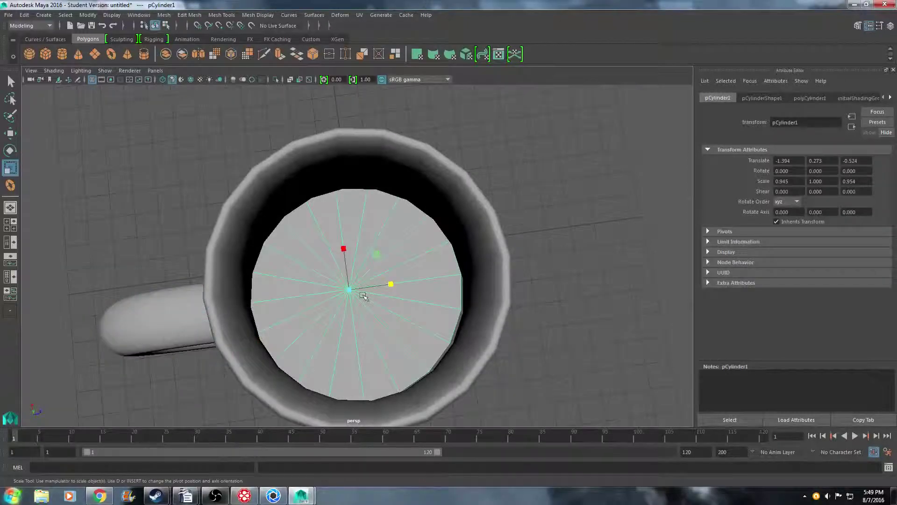
alt+drag(368, 304, 351, 291)
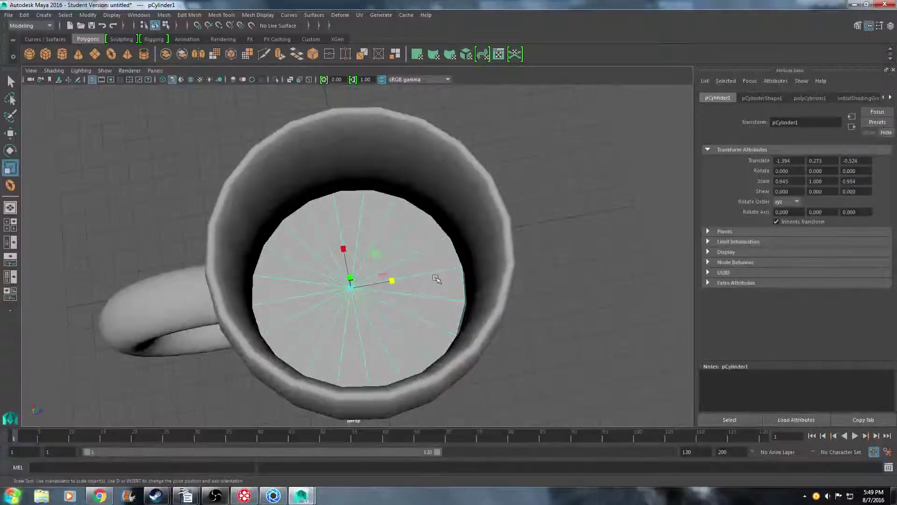
right_drag(436, 247, 436, 278)
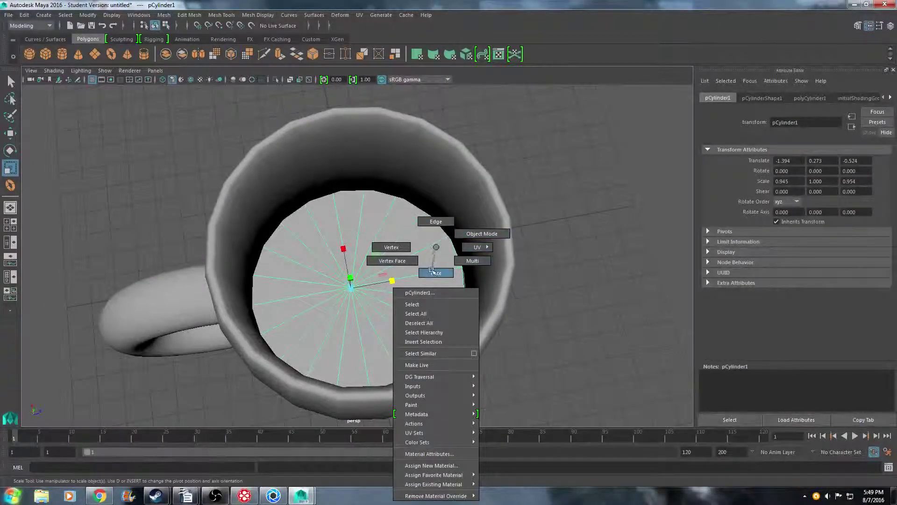
click(436, 273)
click(434, 298)
click(436, 297)
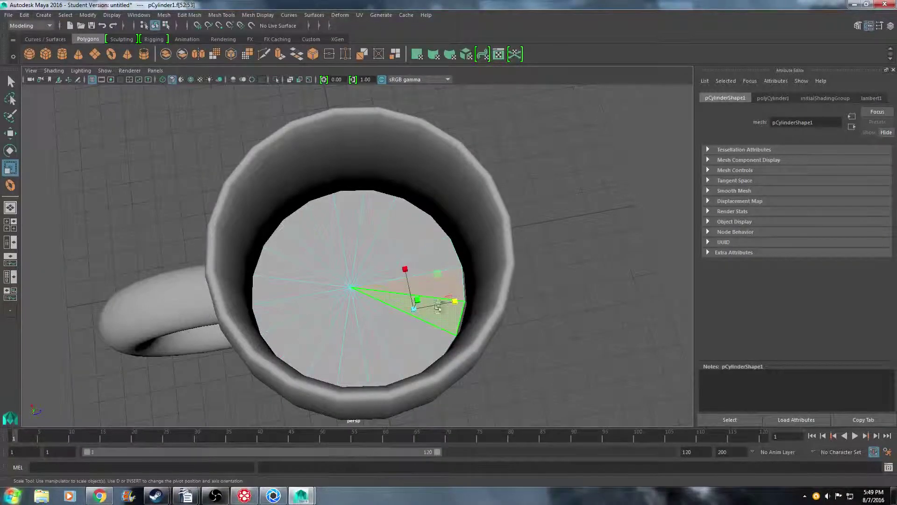
drag(457, 305, 457, 301)
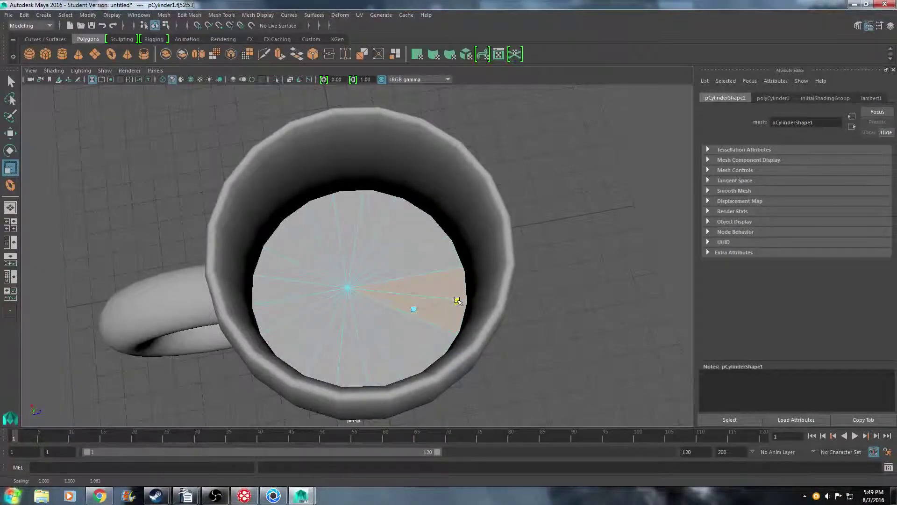
mouse_move(458, 301)
alt+mouse_down()
mouse_move(239, 252)
mouse_move(361, 356)
alt+mouse_up()
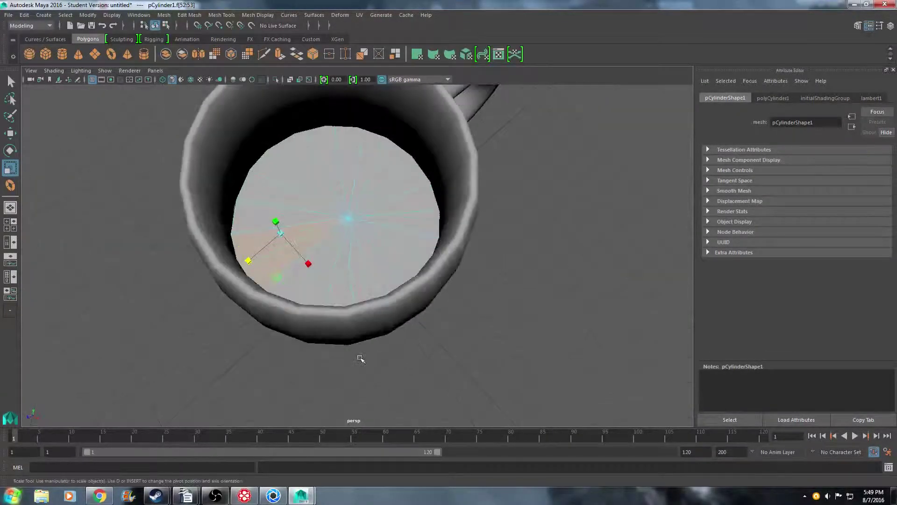
- Return the mug to Object Mode, deselect everything and view the whole mug
click(307, 356)
right_click(333, 250)
click(380, 234)
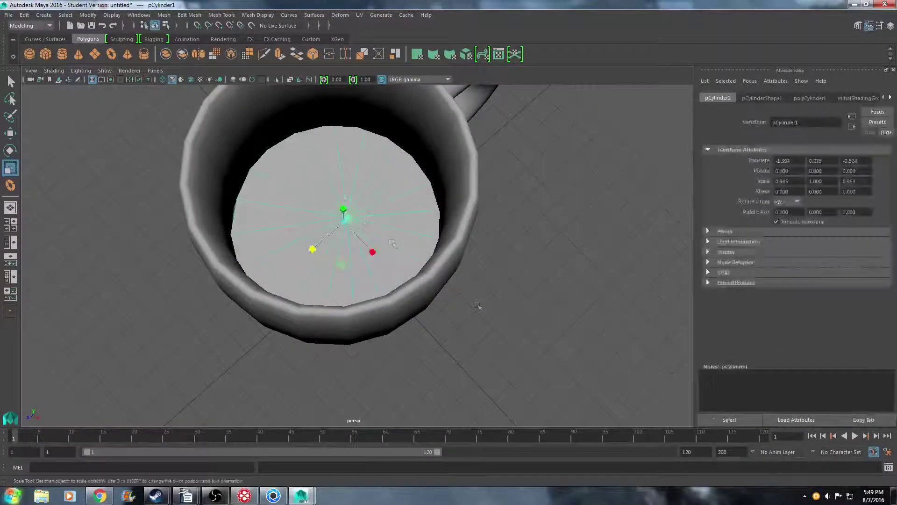
click(474, 303)
mouse_move(495, 321)
alt+mouse_down()
mouse_move(419, 293)
mouse_move(548, 276)
mouse_move(349, 332)
mouse_move(425, 337)
mouse_move(509, 257)
alt+mouse_up()
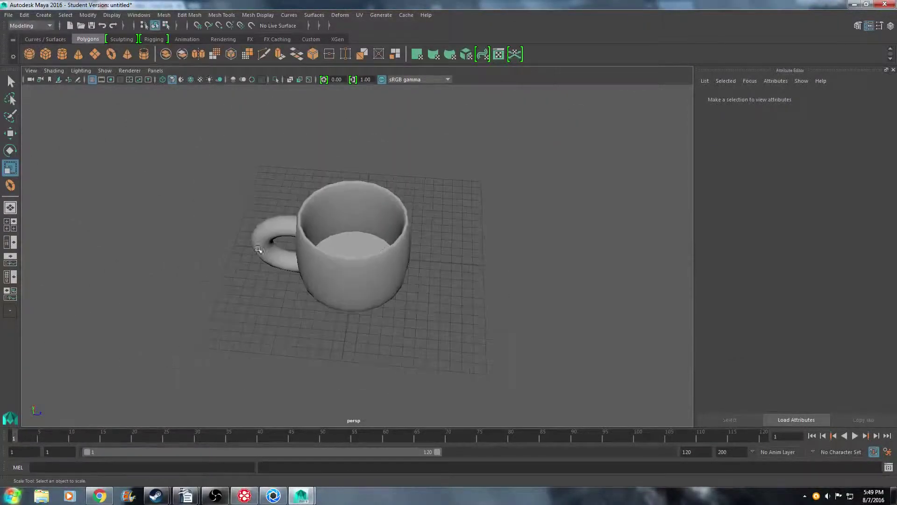
- Export the selected mug as 'Coffie Mug', accepting the student-version warning
drag(210, 150, 477, 365)
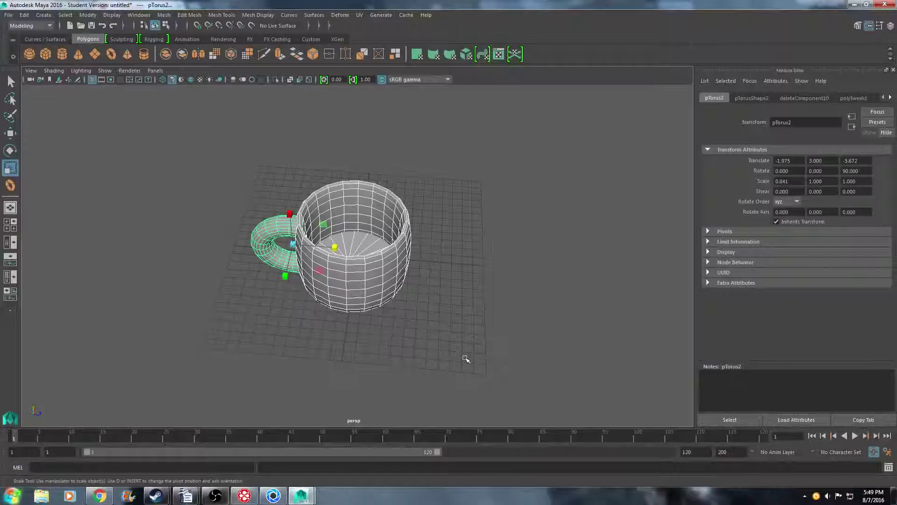
click(9, 14)
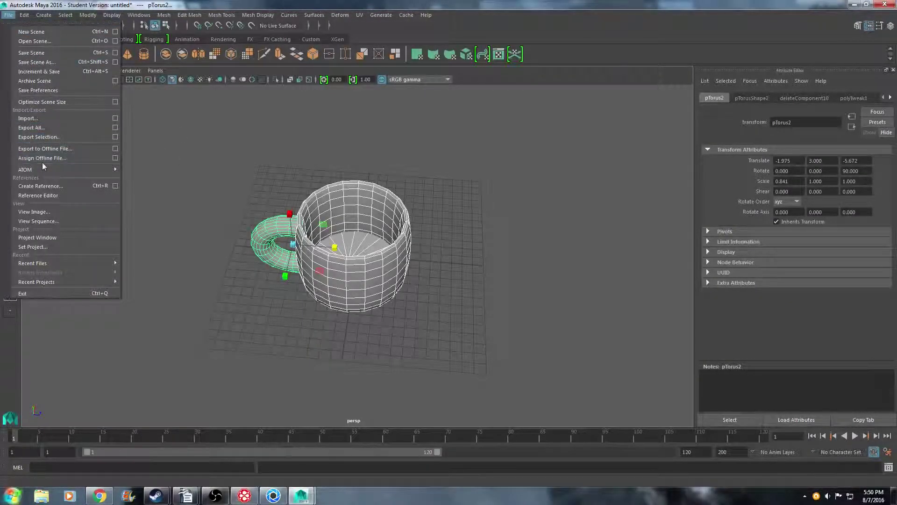
click(46, 136)
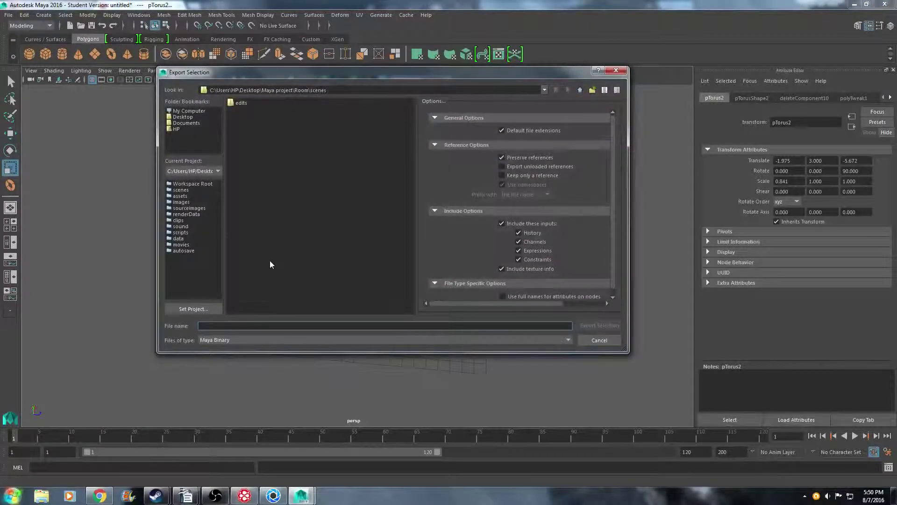
text(Cof)
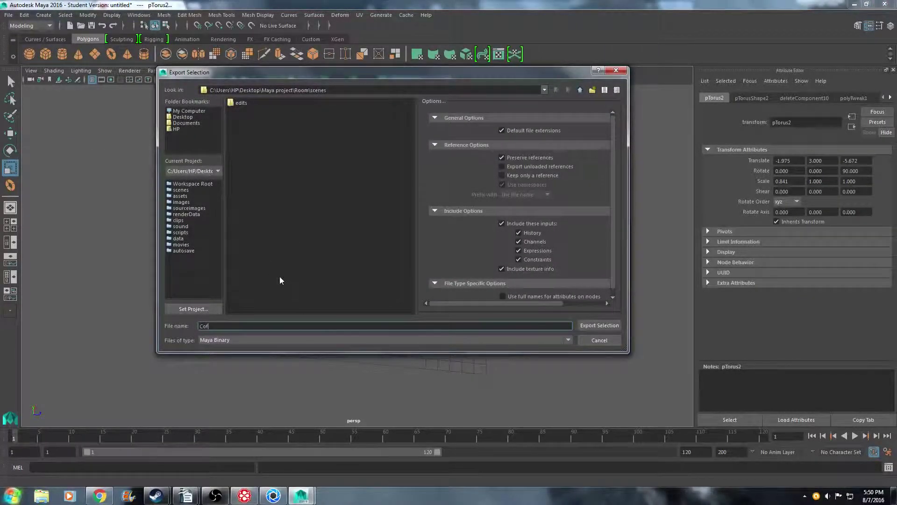
text(fie Mug)
click(600, 326)
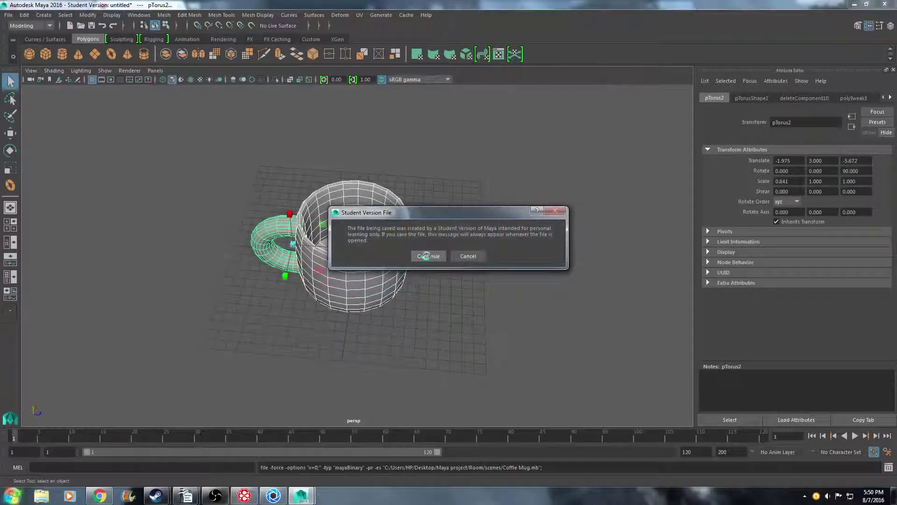
click(426, 255)
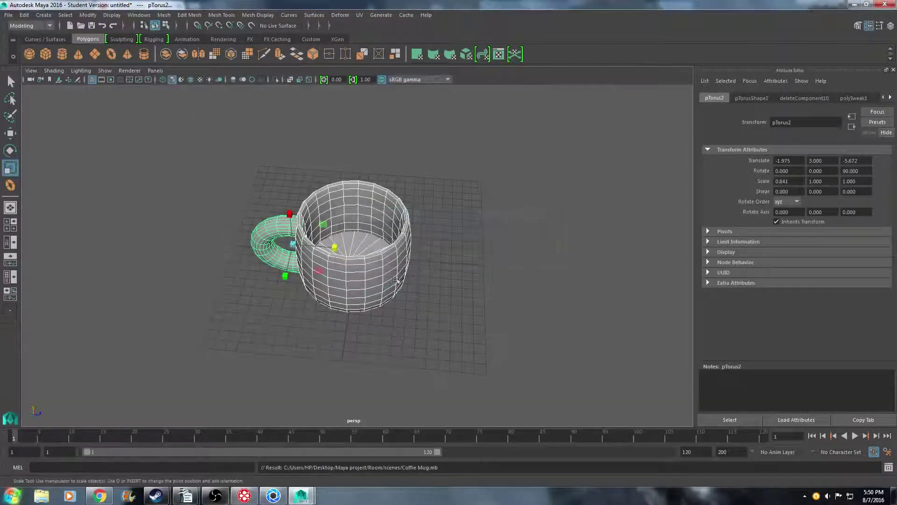
click(273, 498)
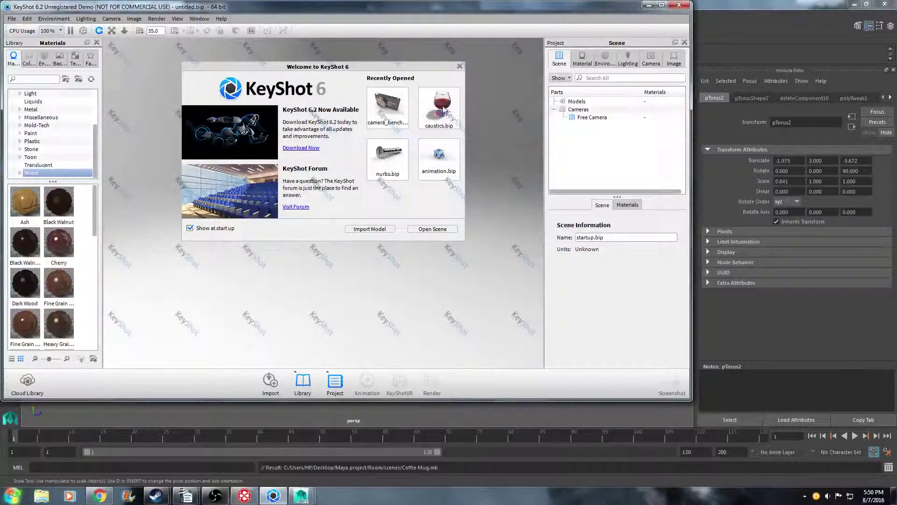
- Dismiss the KeyShot welcome screen and browse the Import dialog through Documents > maya > 2016 > prefs
click(460, 65)
click(11, 18)
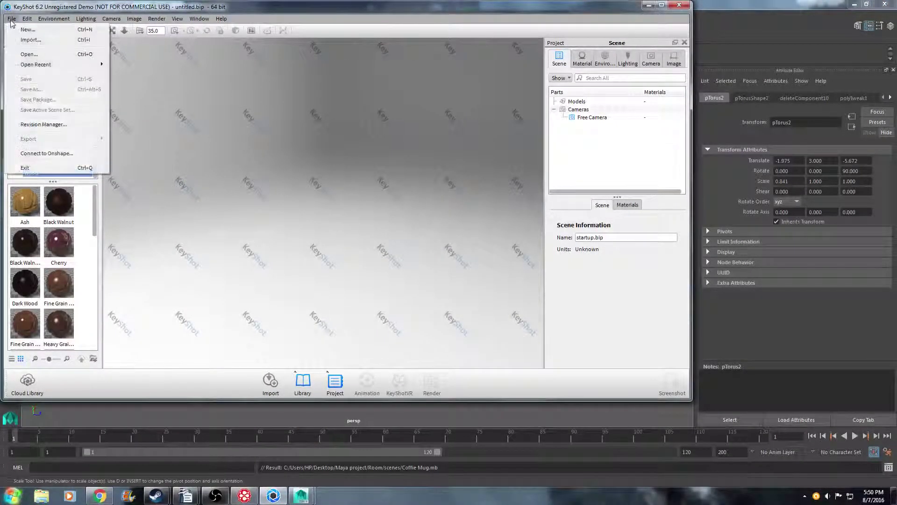
click(27, 39)
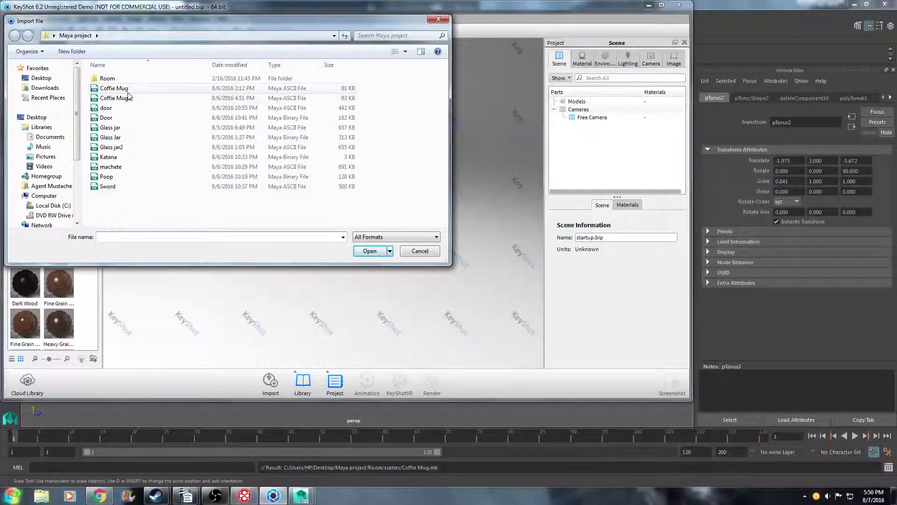
click(49, 137)
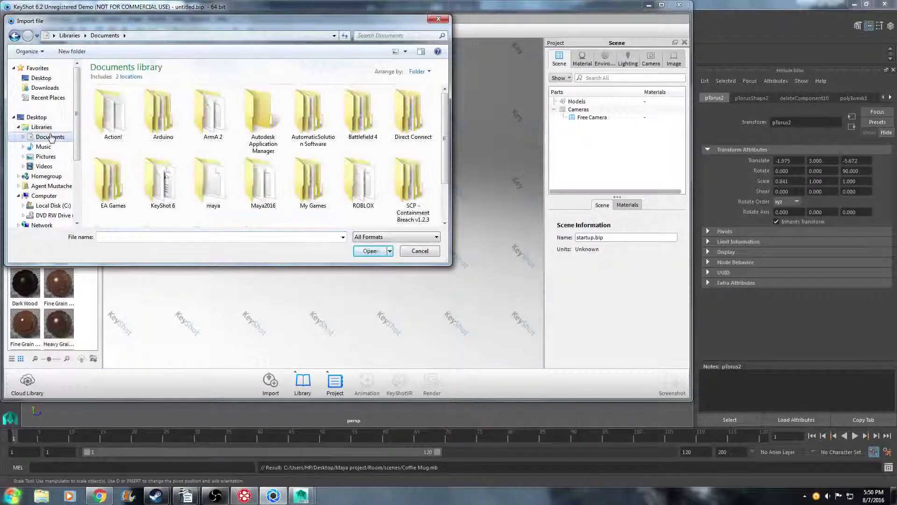
double_click(229, 181)
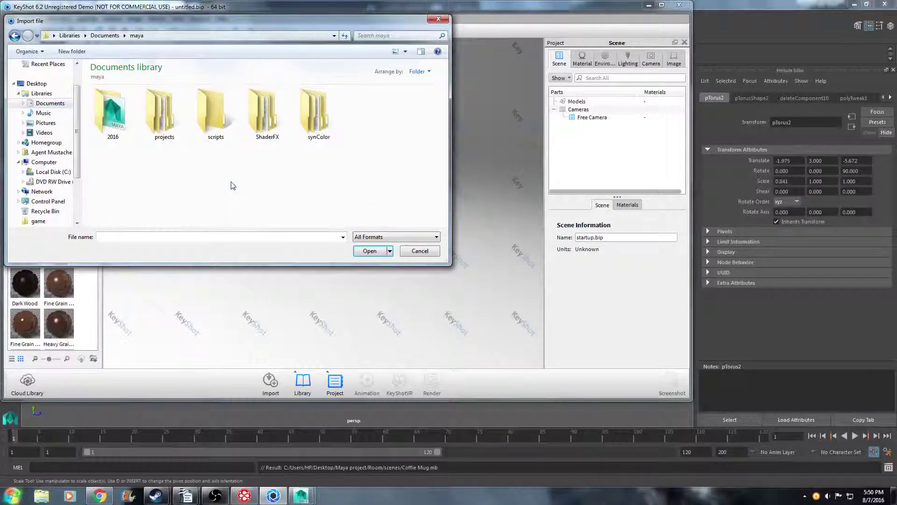
double_click(116, 114)
double_click(114, 112)
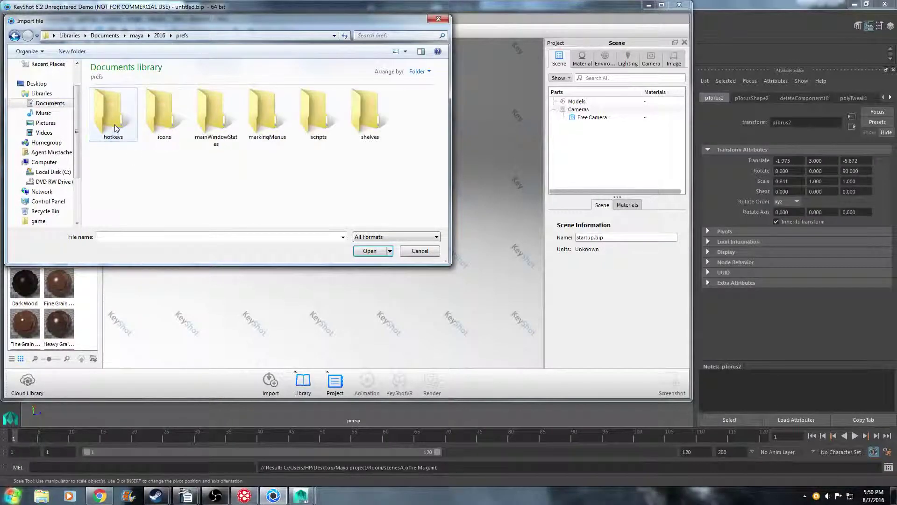
- Locate the Coffie Mug file in the Maya project folder and import it
double_click(365, 133)
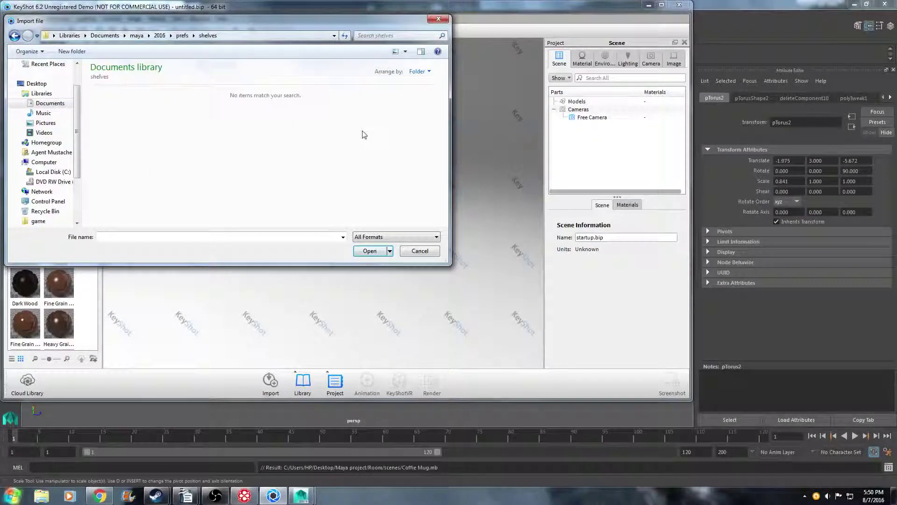
click(13, 37)
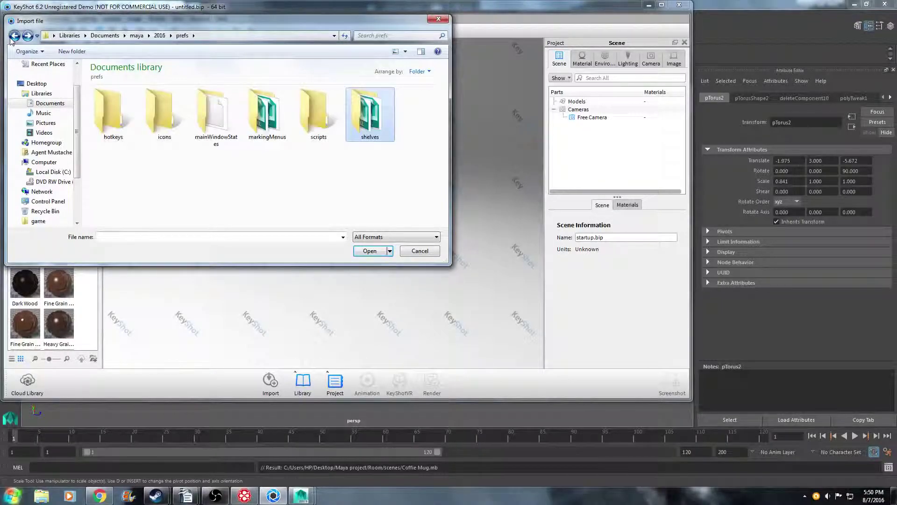
click(13, 38)
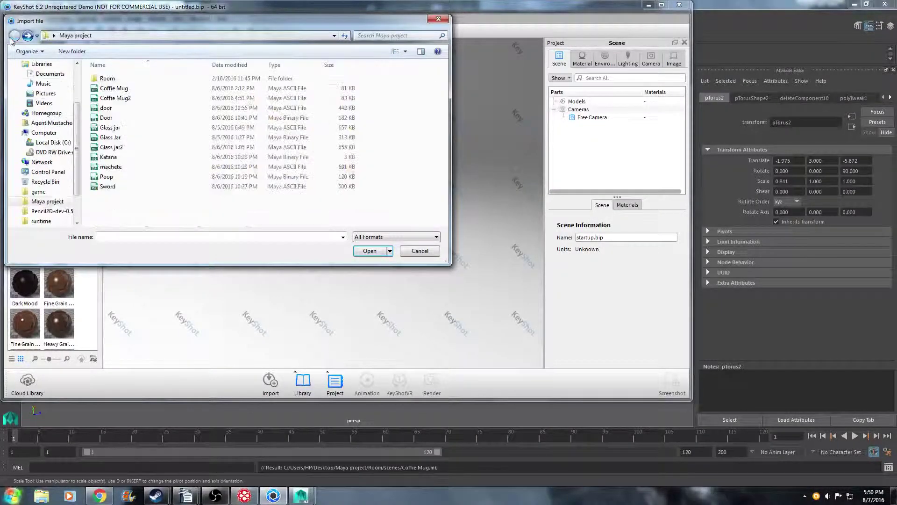
double_click(148, 88)
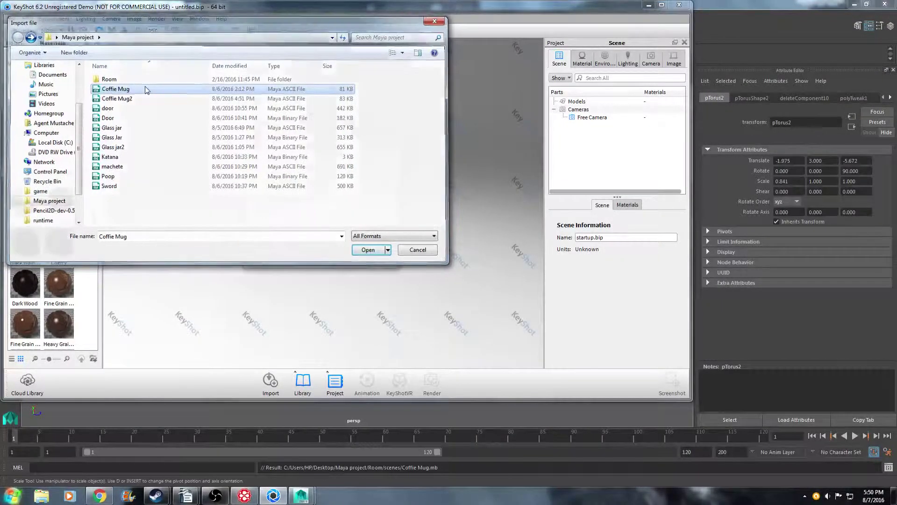
click(342, 261)
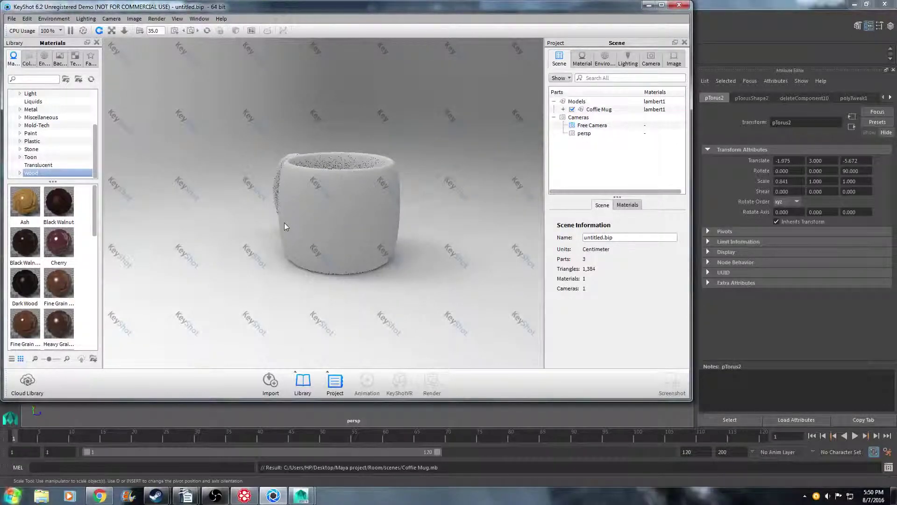
drag(217, 214, 360, 287)
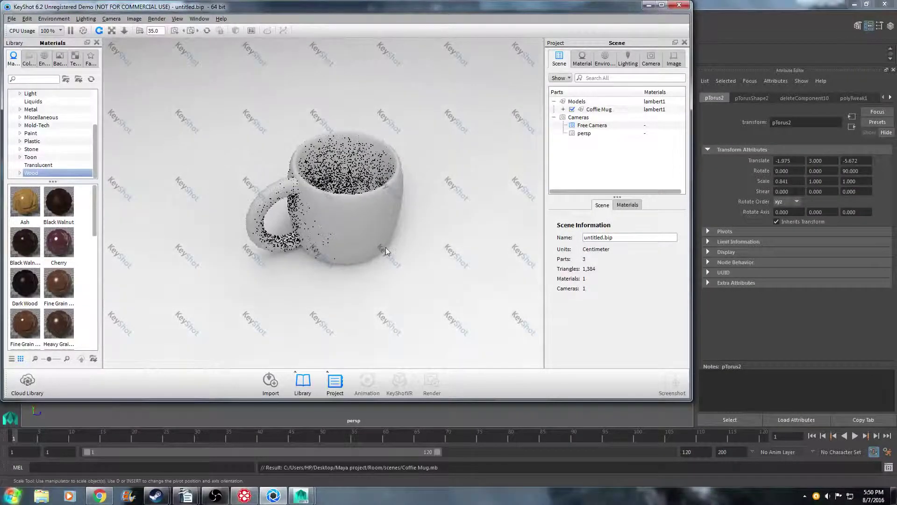
click(738, 334)
click(313, 326)
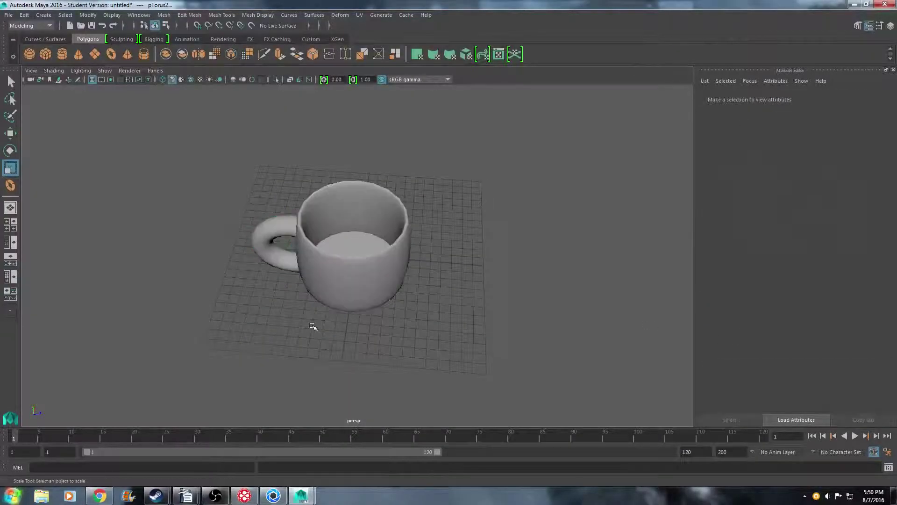
mouse_move(312, 326)
alt+mouse_down()
mouse_move(315, 340)
mouse_move(271, 341)
alt+mouse_up()
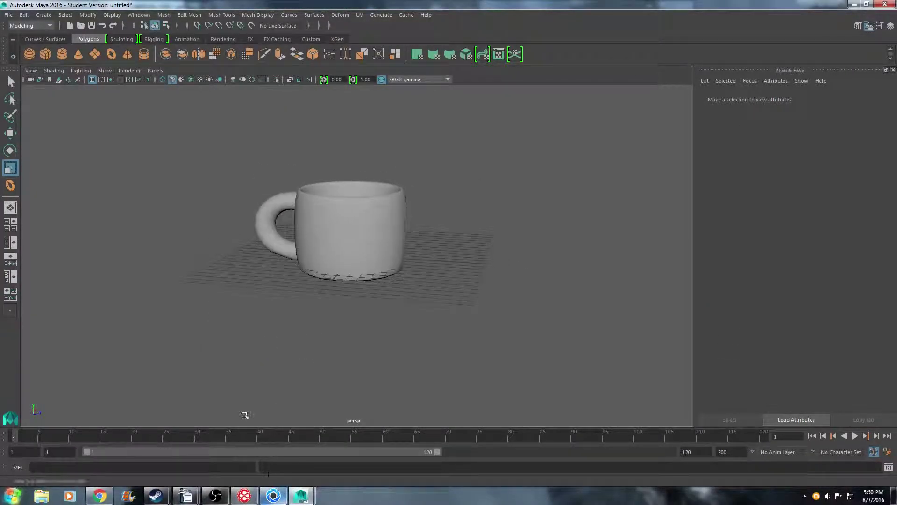
alt+drag(244, 415, 293, 362)
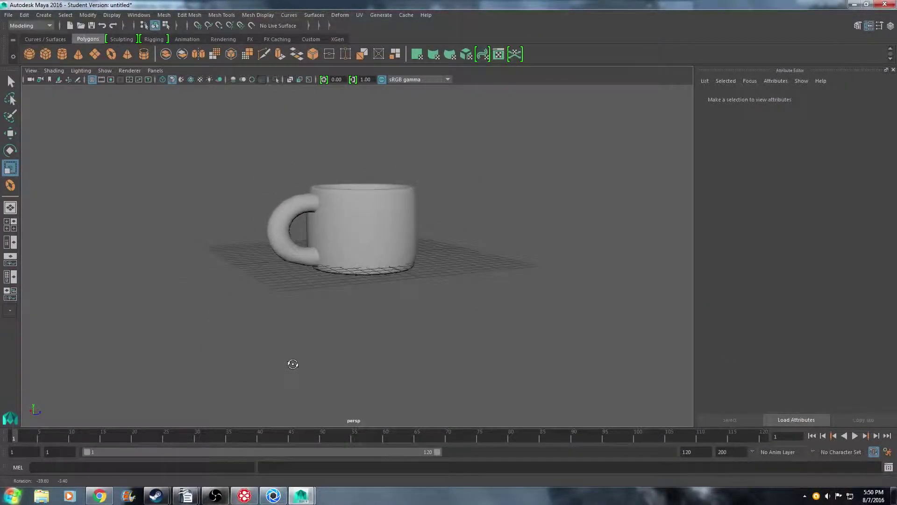
click(280, 496)
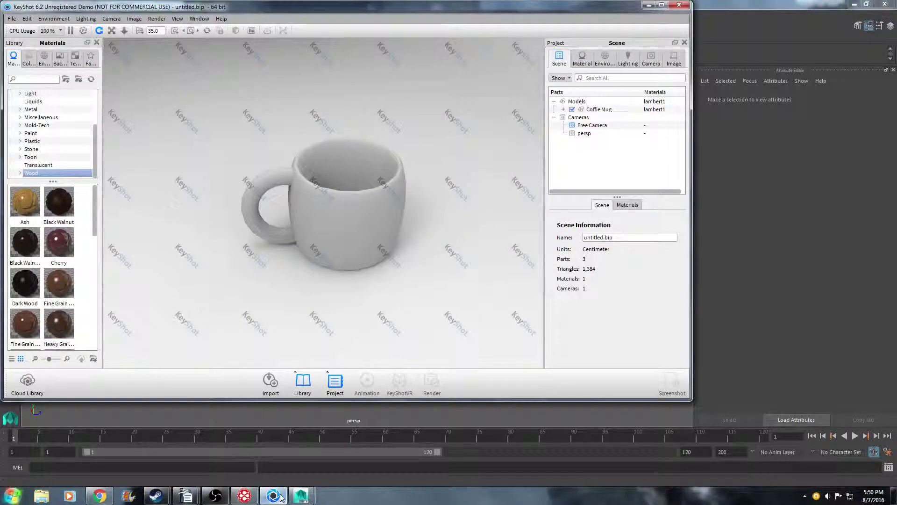